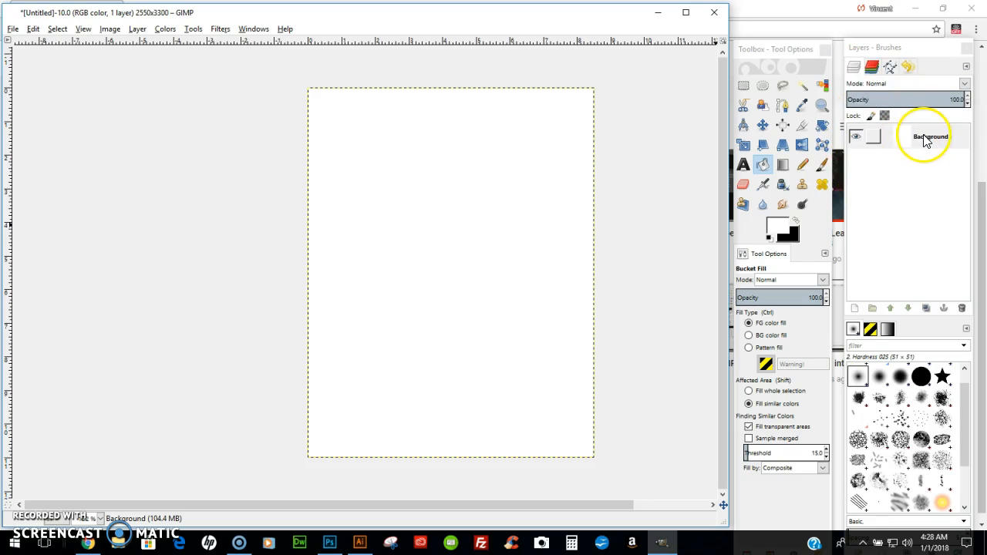
- Toggle the Background layer's visibility off and back on
left_click(853, 138)
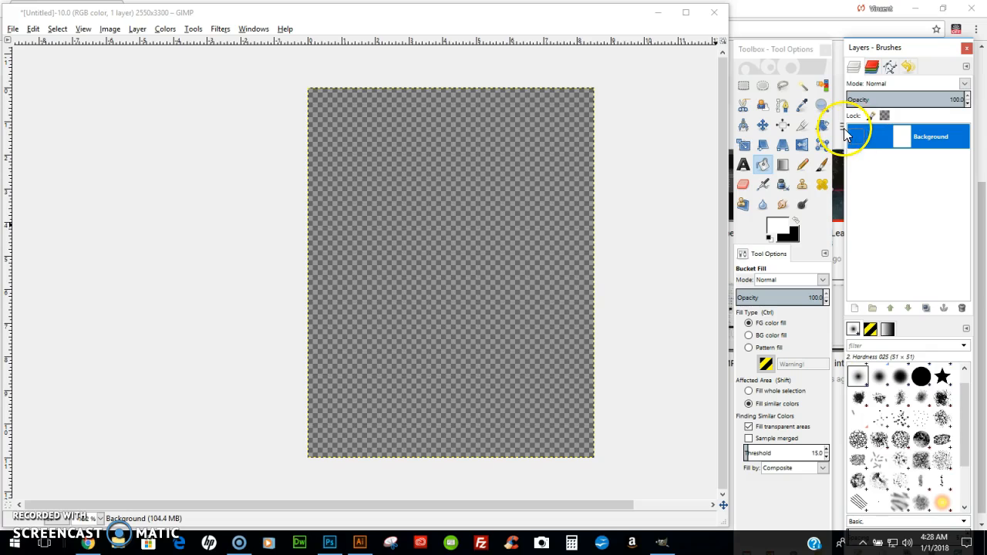
left_click(856, 134)
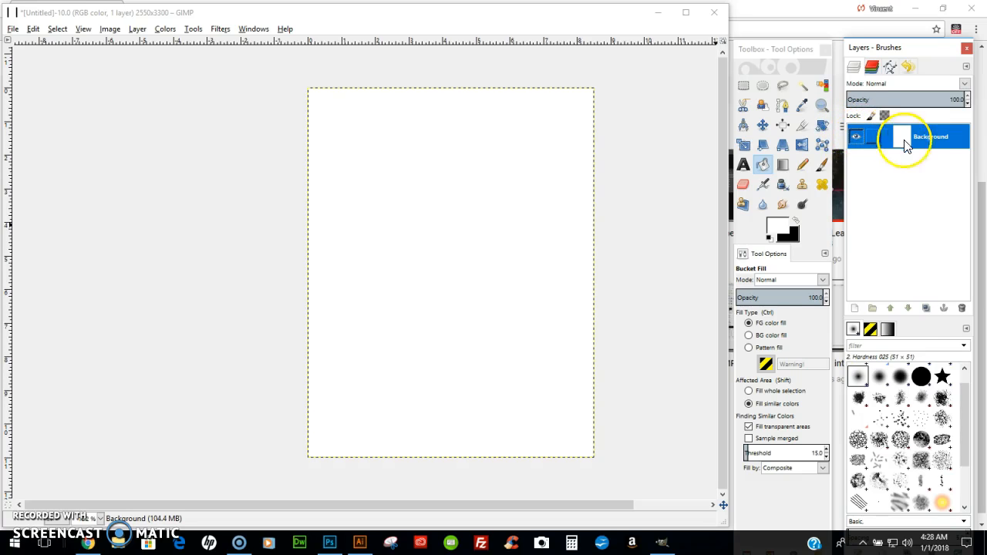
- Add a new 2550 × 3300 px layer with transparency fill above the Background layer and make it active
left_click(856, 309)
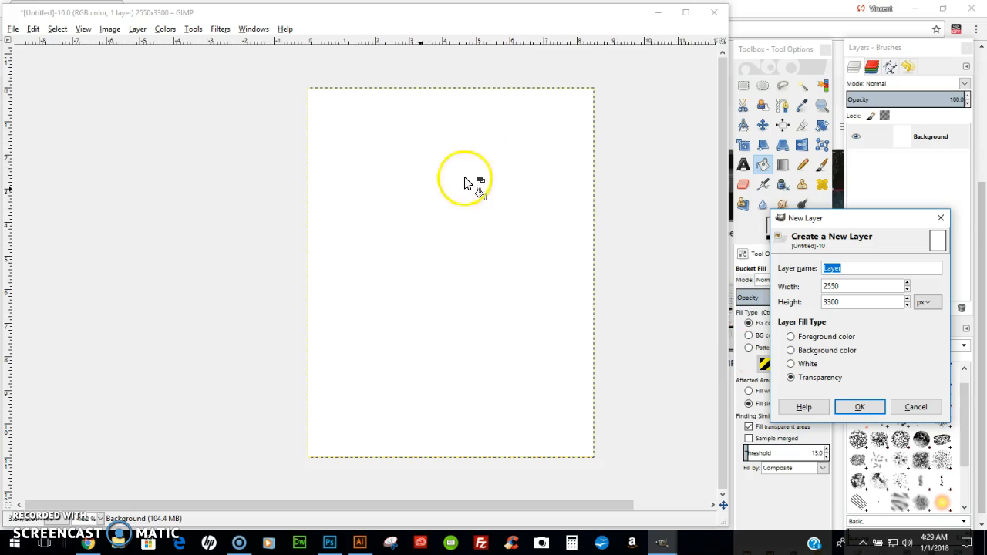
left_click(860, 407)
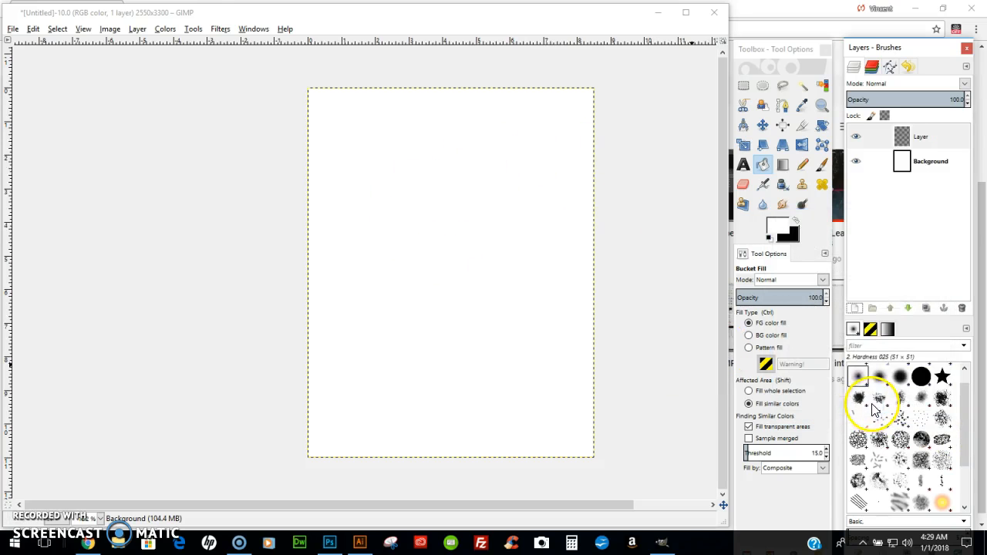
left_click(932, 141)
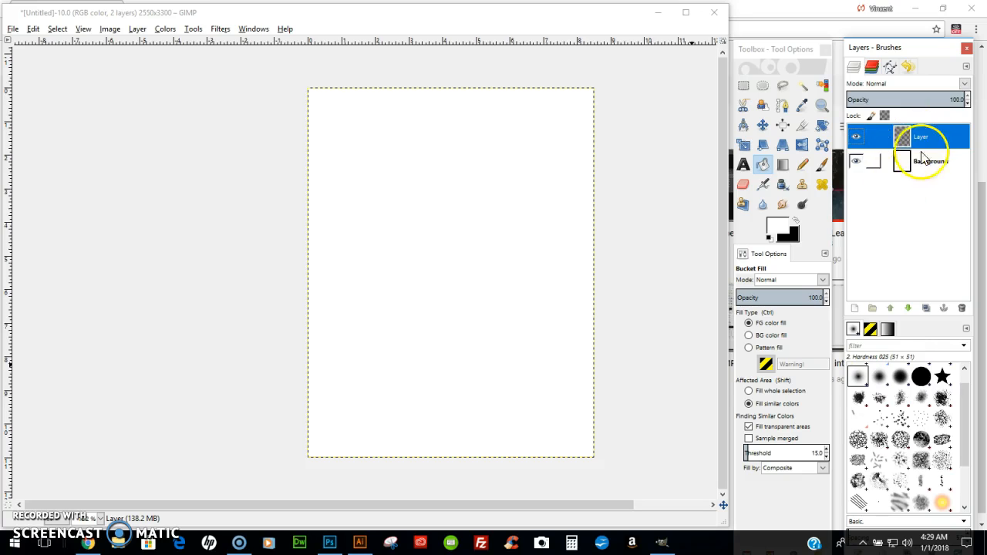
left_click(917, 154)
left_click(934, 143)
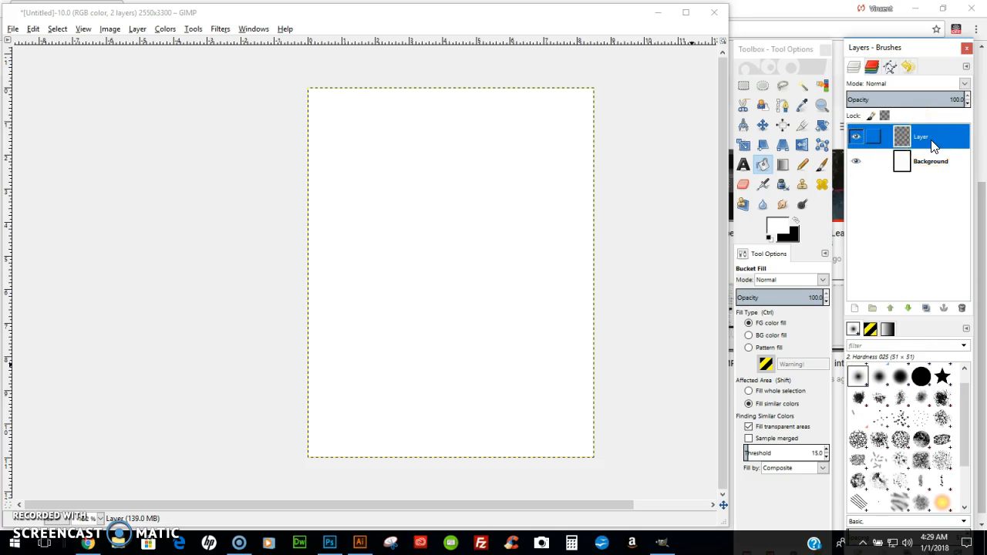
- Add the text "HELLO" in the upper part of the page at a size of 250 px
left_click(743, 165)
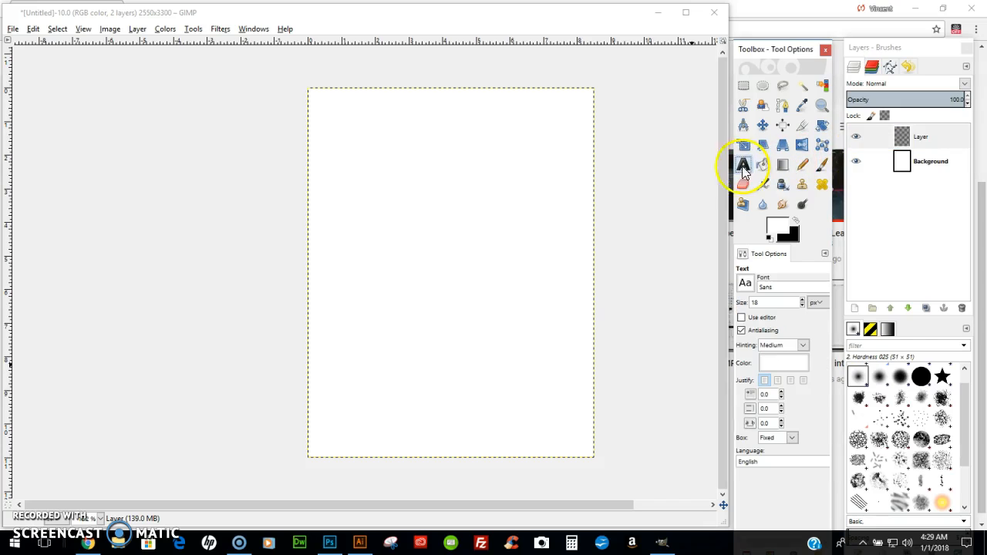
left_click(365, 215)
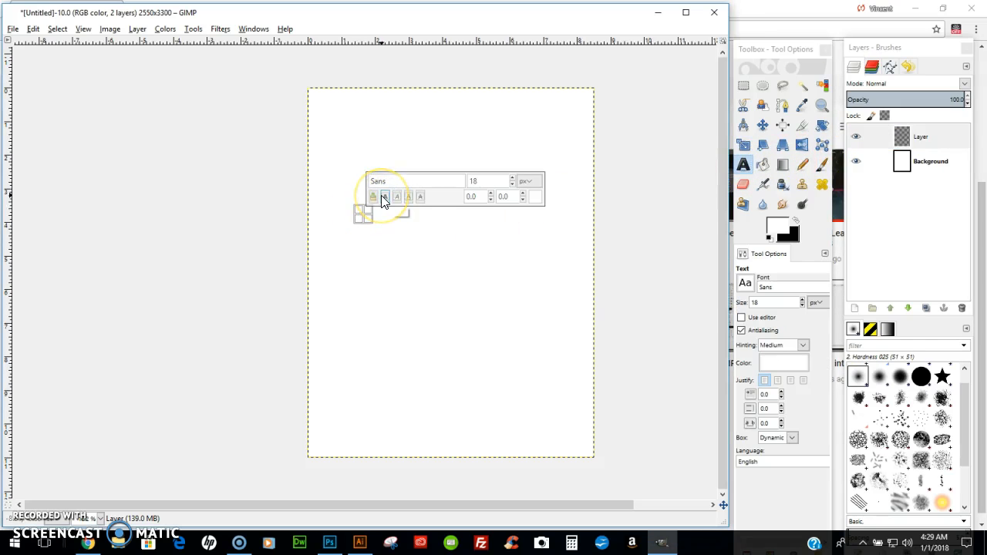
type("HELLO")
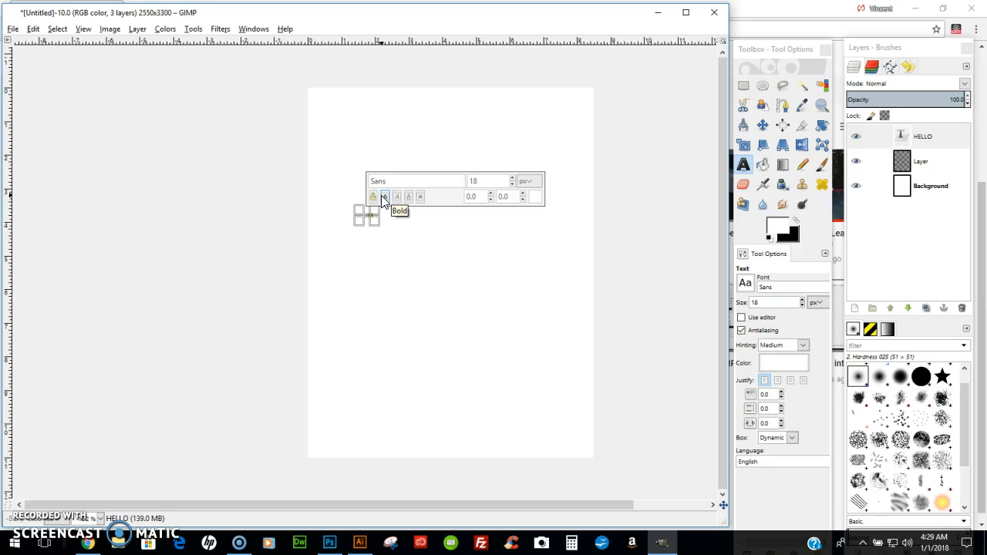
double_click(472, 182)
type("250")
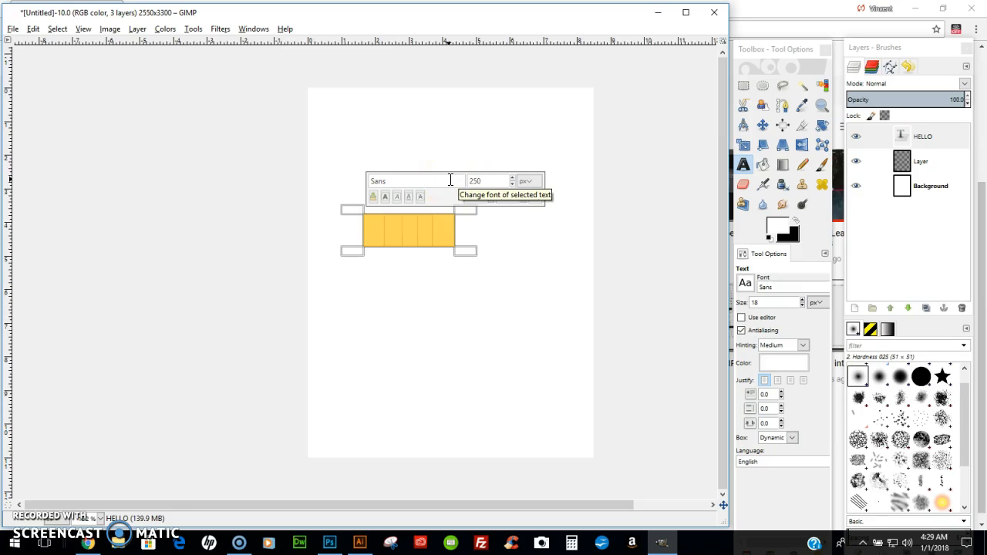
- Format the whole HELLO text in bright red and bold
left_click(375, 231)
key("ctrl+a")
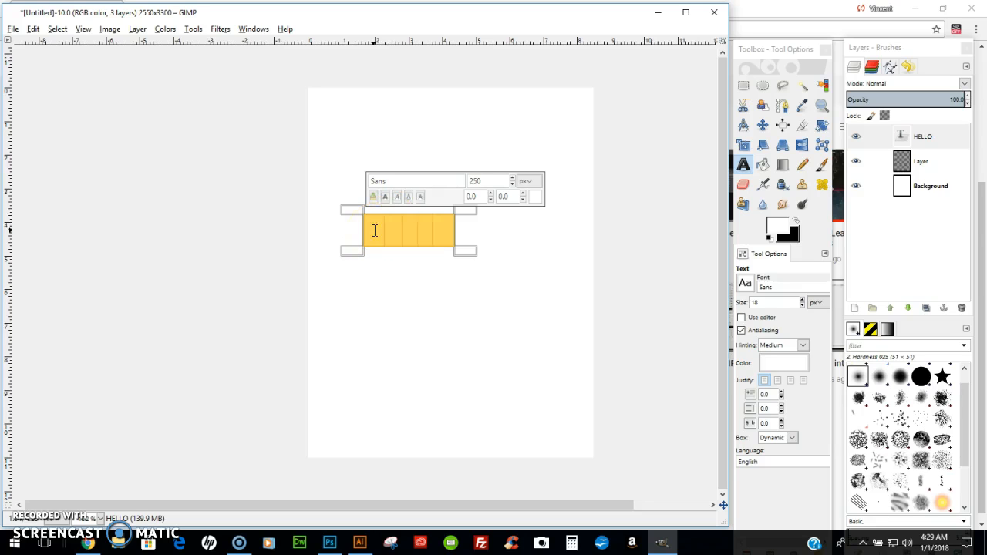
left_click(534, 197)
left_click(512, 153)
left_click(557, 298)
left_click(387, 199)
left_click(402, 231)
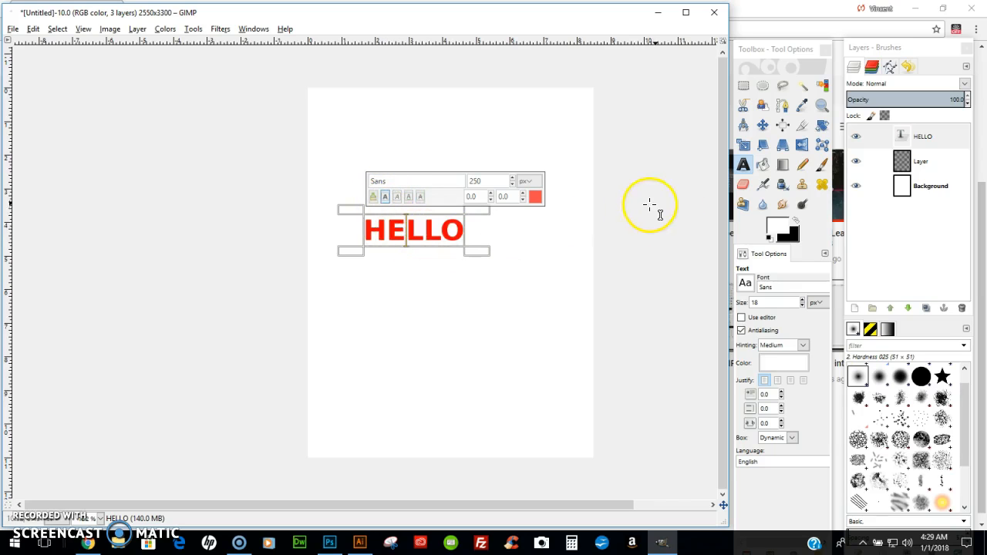
- Switch to the Move tool and toggle the HELLO layer's visibility off and back on
left_click(761, 125)
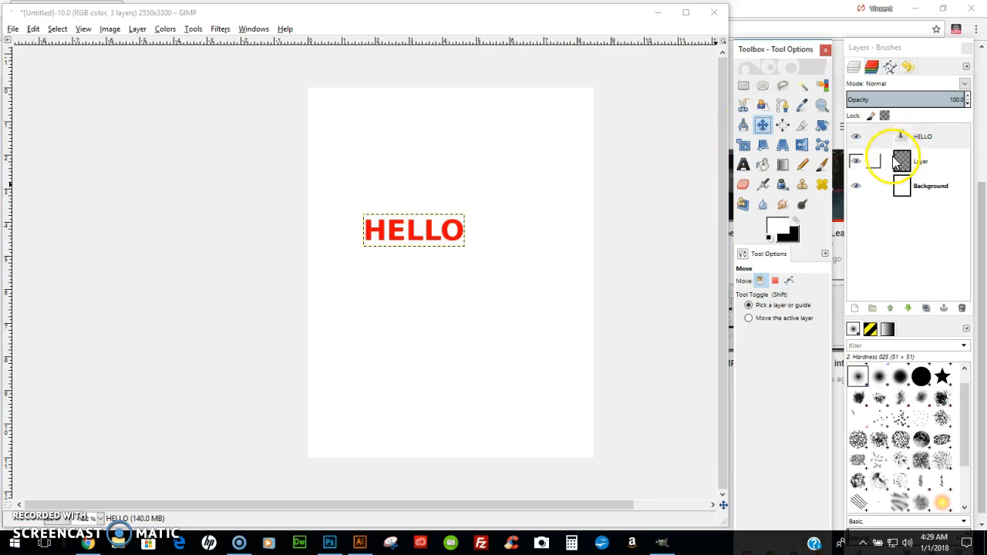
left_click(921, 139)
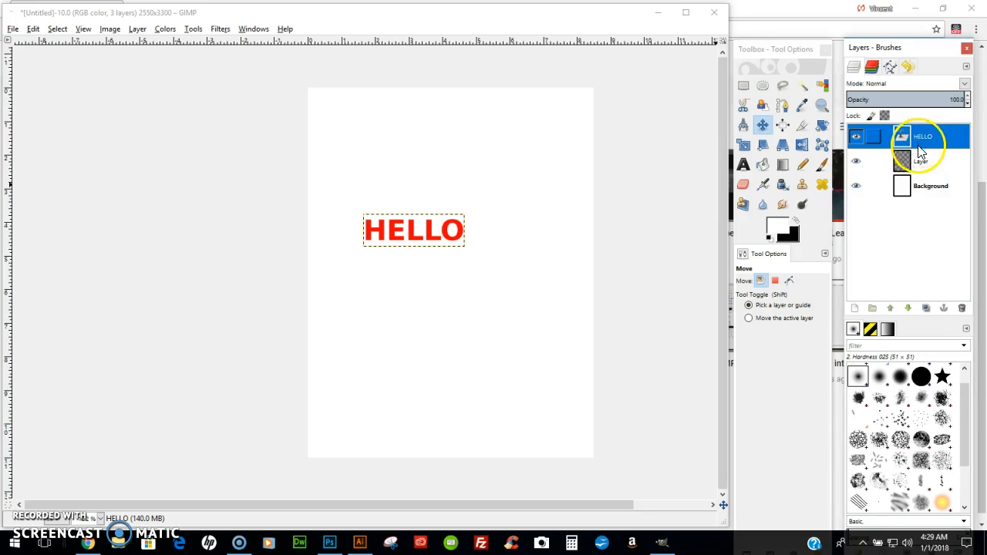
left_click(923, 170)
left_click(926, 138)
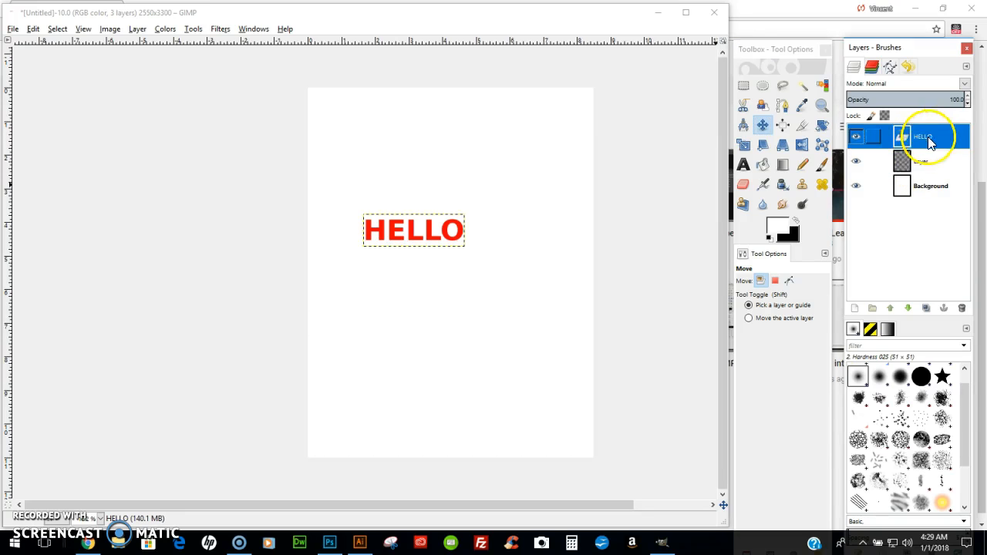
left_click(856, 138)
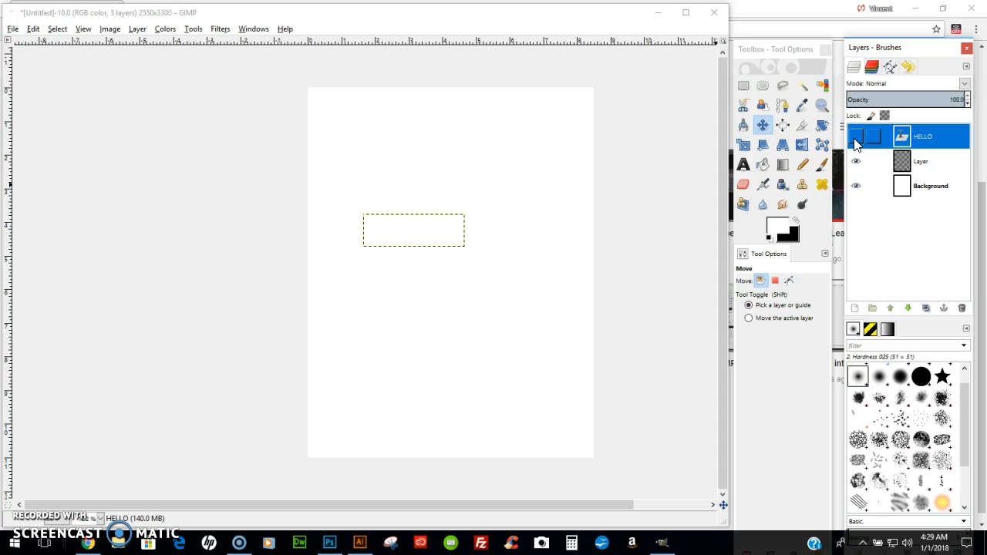
left_click(856, 138)
- Move the HELLO text up and to the right, near the page's upper edge
mouse_move(425, 229)
left_mouse_down()
mouse_move(450, 201)
mouse_move(431, 223)
left_mouse_up()
key("ctrl+z")
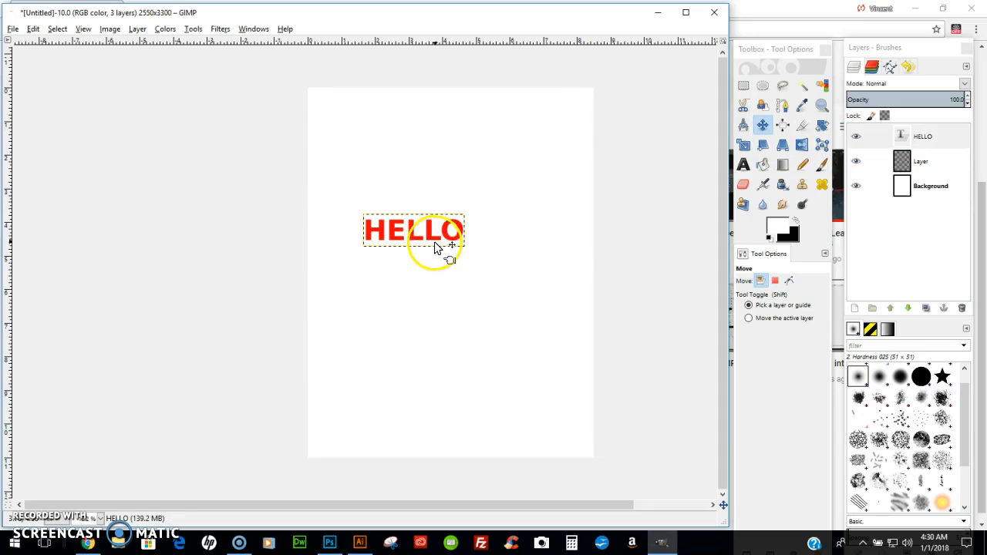
left_click(943, 137)
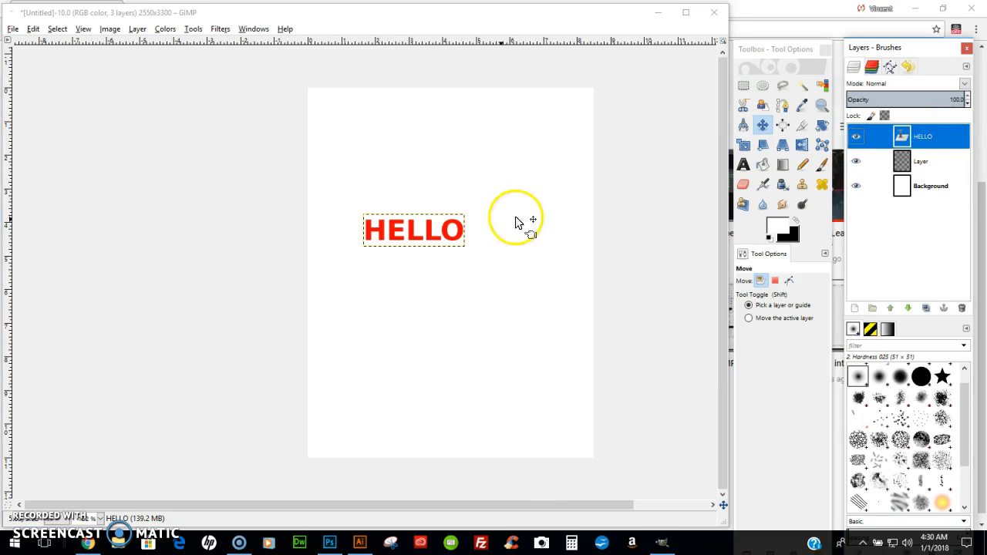
left_click_drag(442, 235, 496, 153)
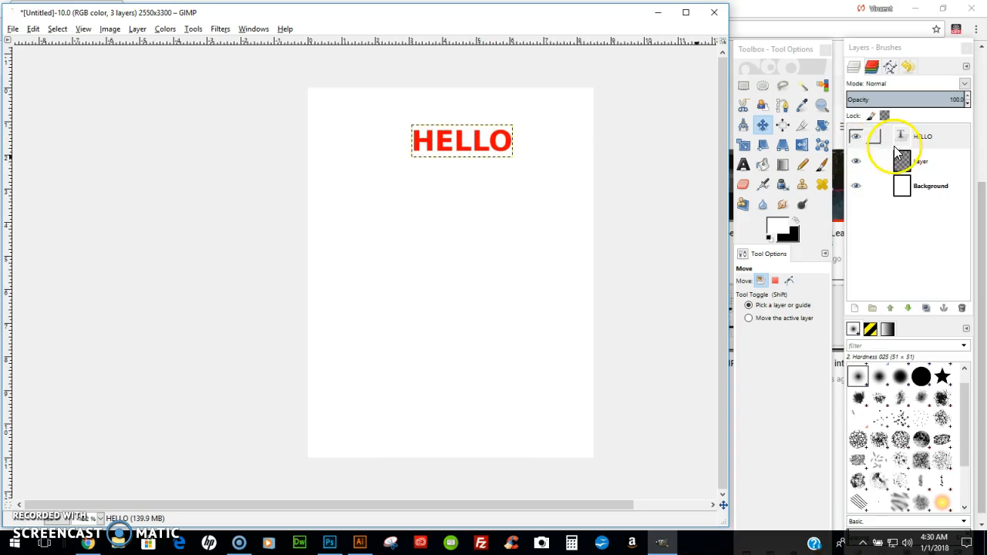
- Draw a rectangular selection of about 1721 × 280 px across the lower half of HELLO, with the transparent layer active
left_click(933, 168)
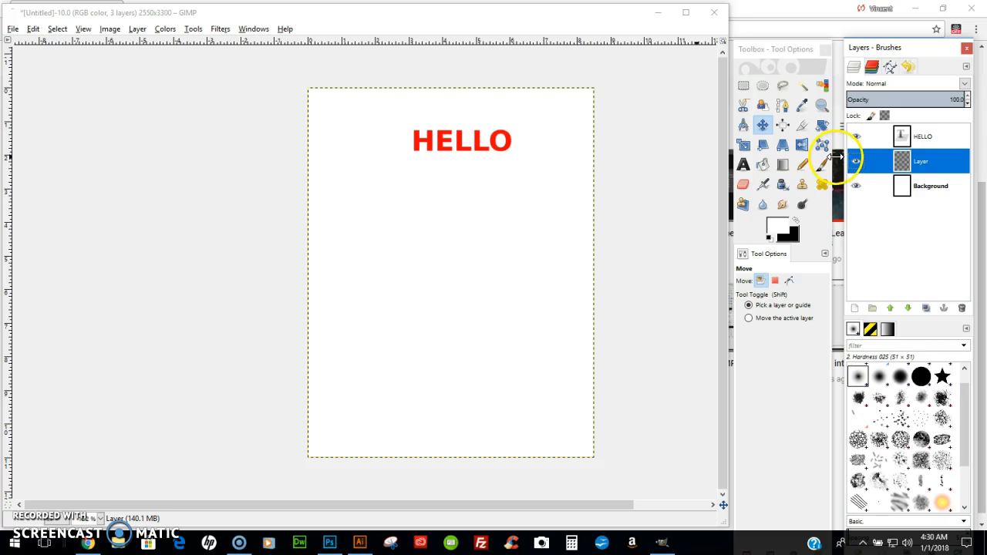
left_click(752, 91)
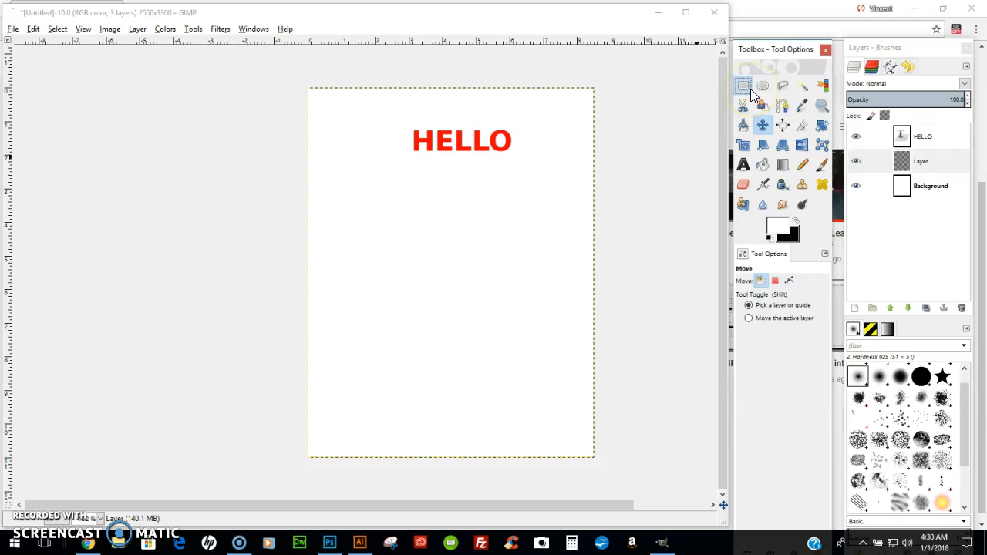
left_click_drag(369, 140, 562, 170)
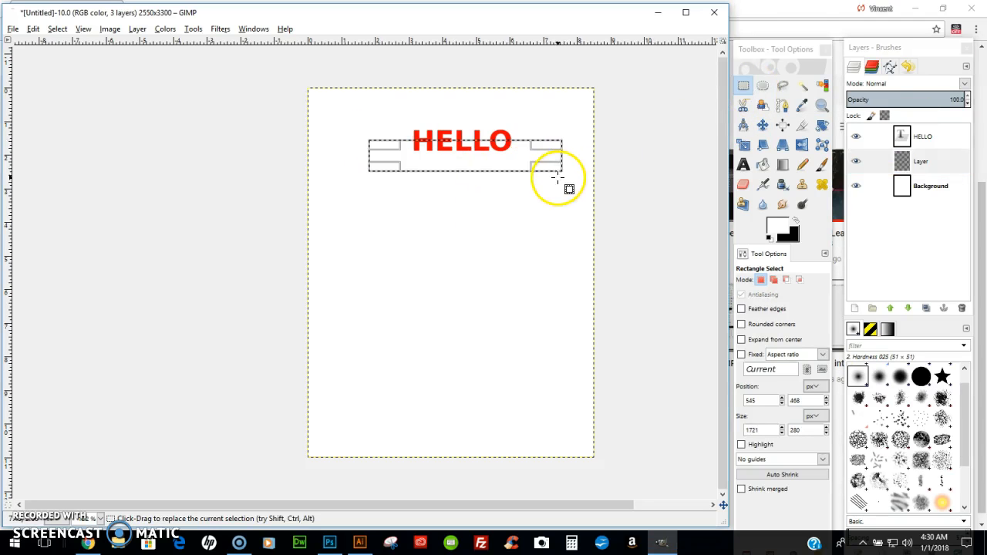
- Bucket-fill the rectangular selection with the white foreground color
left_click(778, 223)
left_click(779, 225)
left_click(818, 322)
left_click(763, 164)
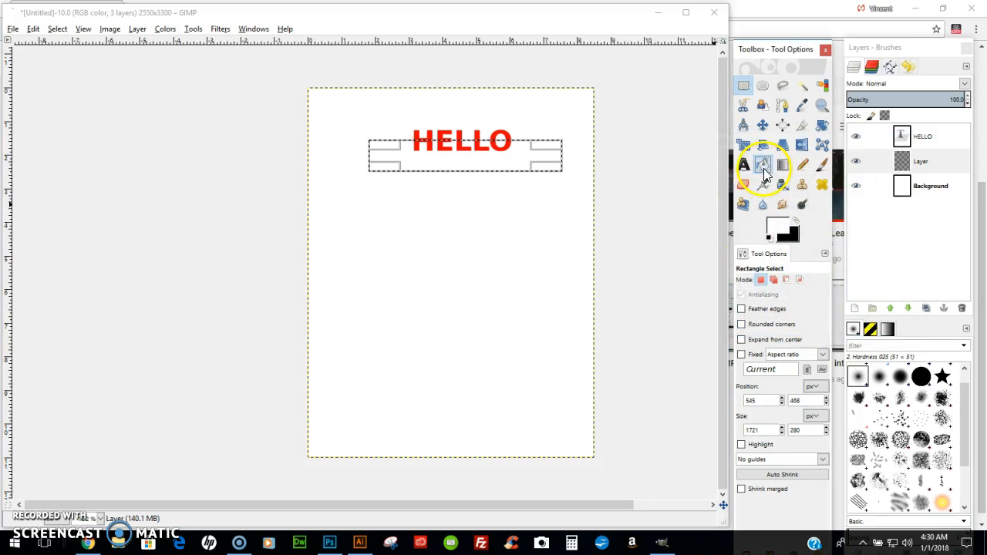
left_click(513, 158)
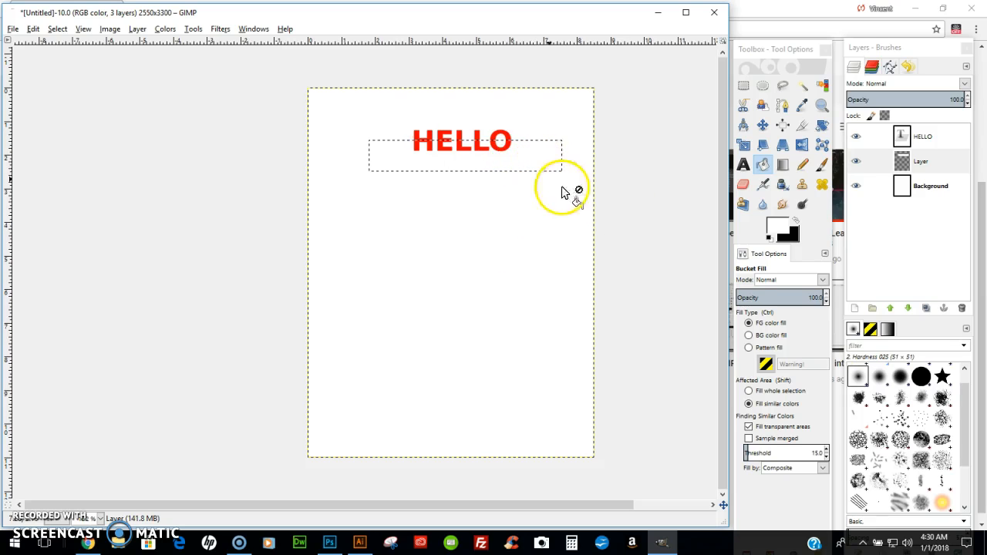
- Set the foreground color to a light blue and fill the rectangular selection with it
left_click(779, 225)
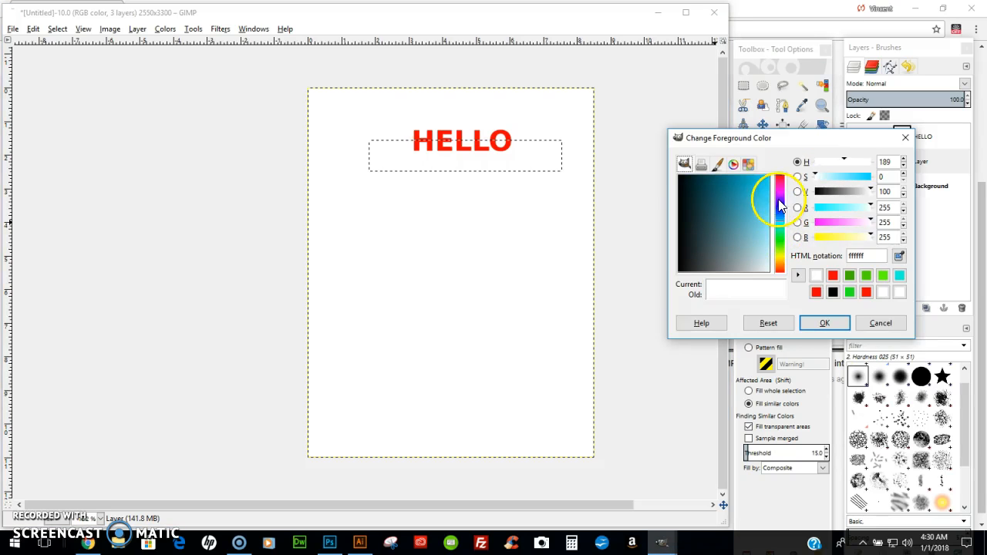
left_click(762, 203)
left_click(822, 323)
left_click(474, 162)
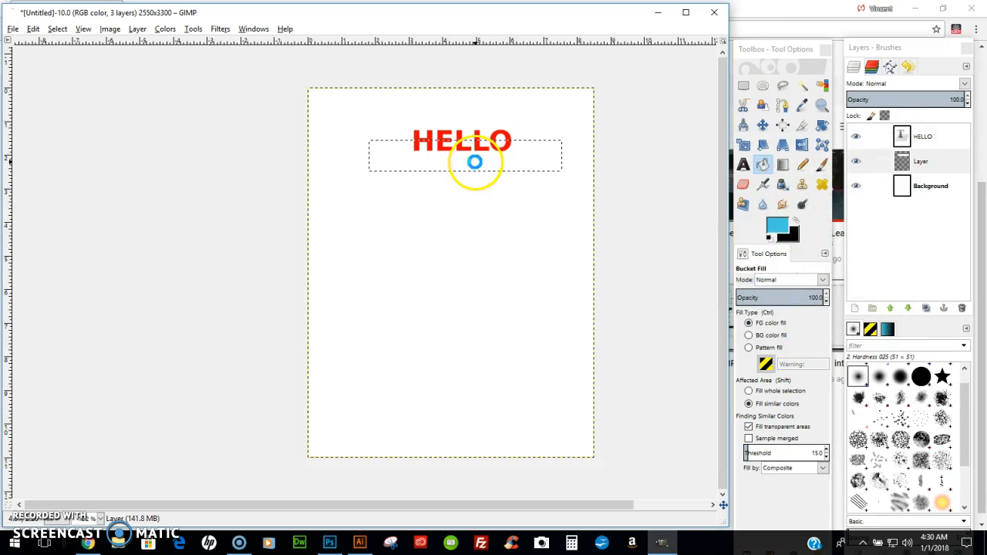
key("ctrl")
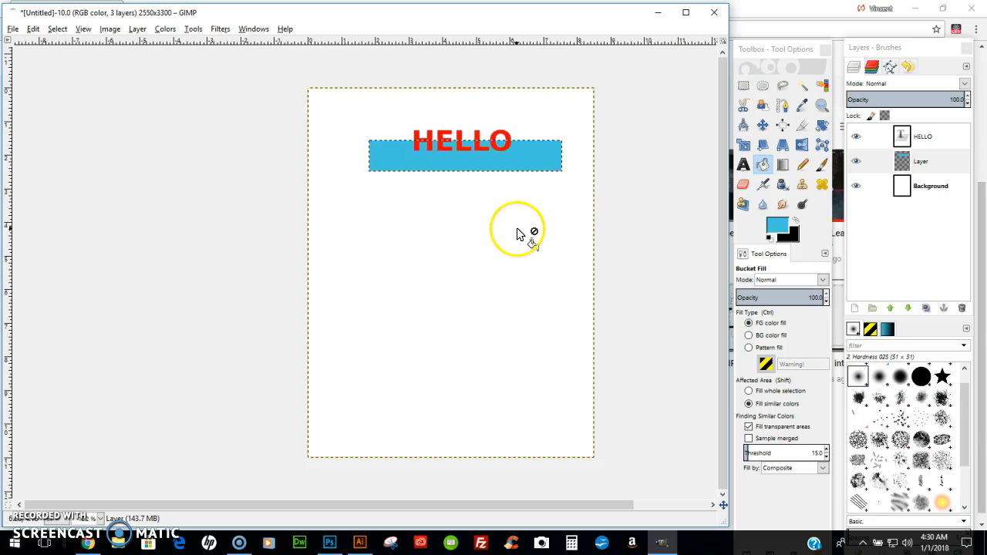
- Move the layer with the blue rectangle slightly up and to the left behind HELLO
left_click(936, 162)
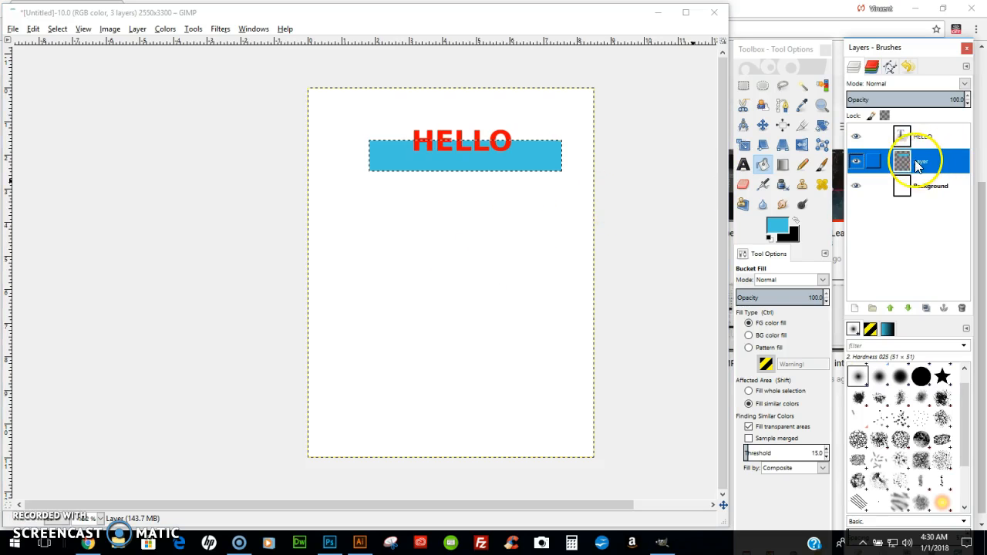
left_click(767, 124)
mouse_move(532, 154)
left_mouse_down()
mouse_move(542, 164)
mouse_move(532, 142)
mouse_move(539, 165)
mouse_move(528, 242)
mouse_move(541, 190)
mouse_move(529, 162)
left_mouse_up()
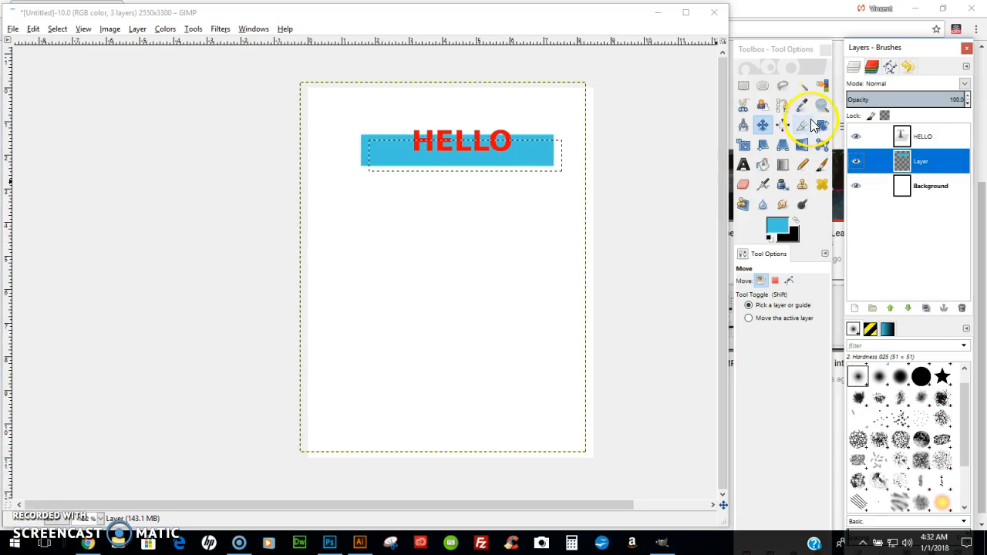
- Sketch an irregular freehand selection outline in the middle of the page, below the blue rectangle
left_click(782, 89)
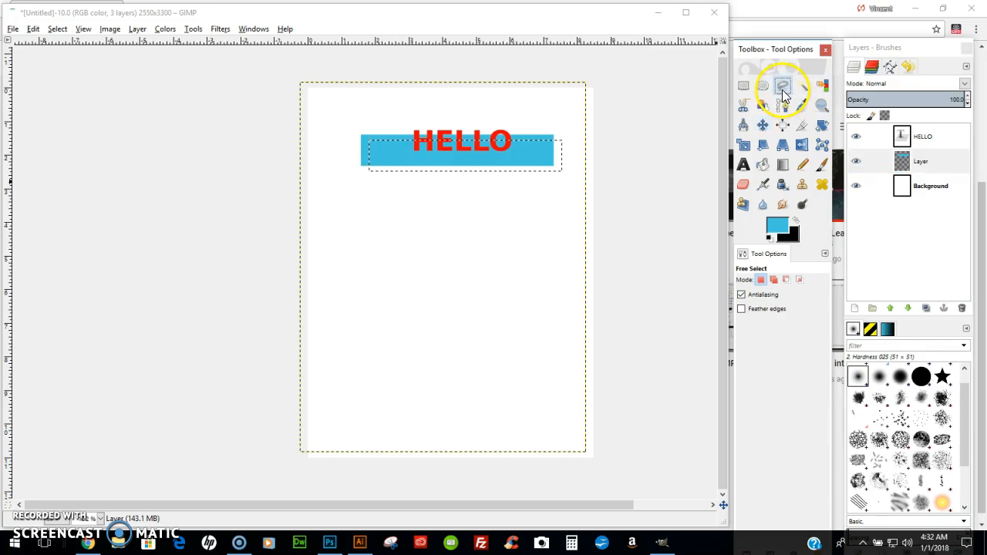
left_click(924, 163)
mouse_move(443, 234)
left_mouse_down()
mouse_move(379, 280)
mouse_move(418, 298)
left_mouse_up()
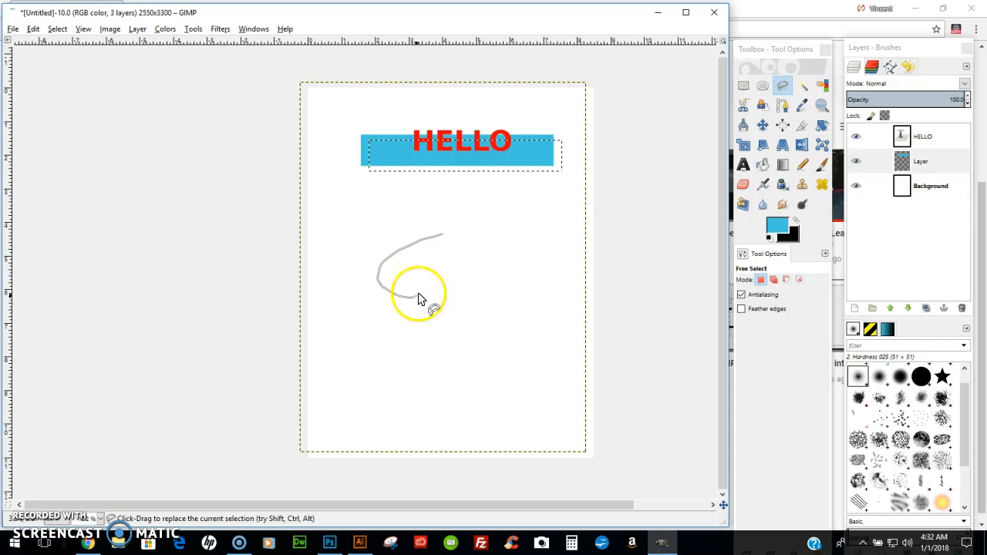
left_click_drag(433, 240, 434, 236)
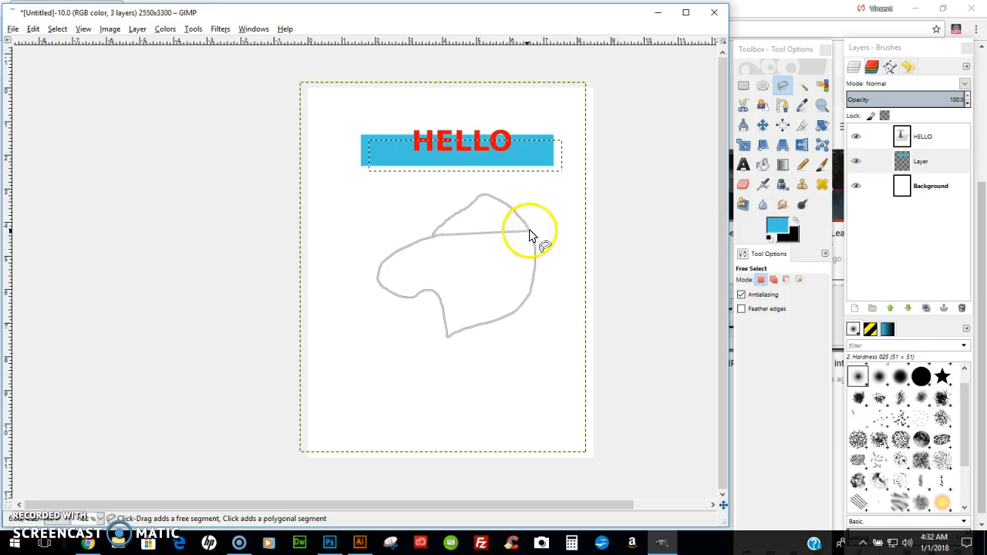
- Change the foreground color to green and switch to the Bucket Fill tool
left_click(773, 226)
left_click_drag(777, 227, 777, 268)
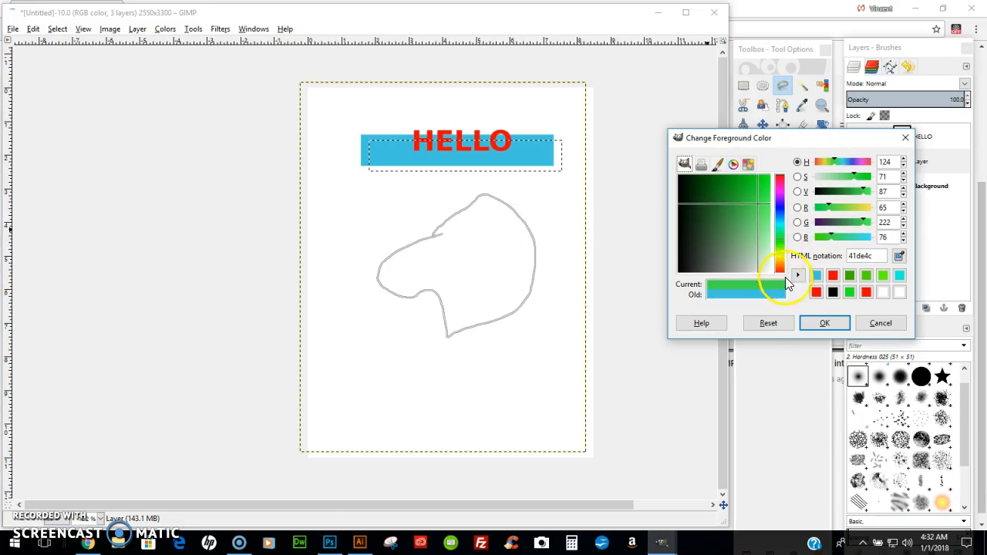
left_click(809, 323)
left_click(763, 165)
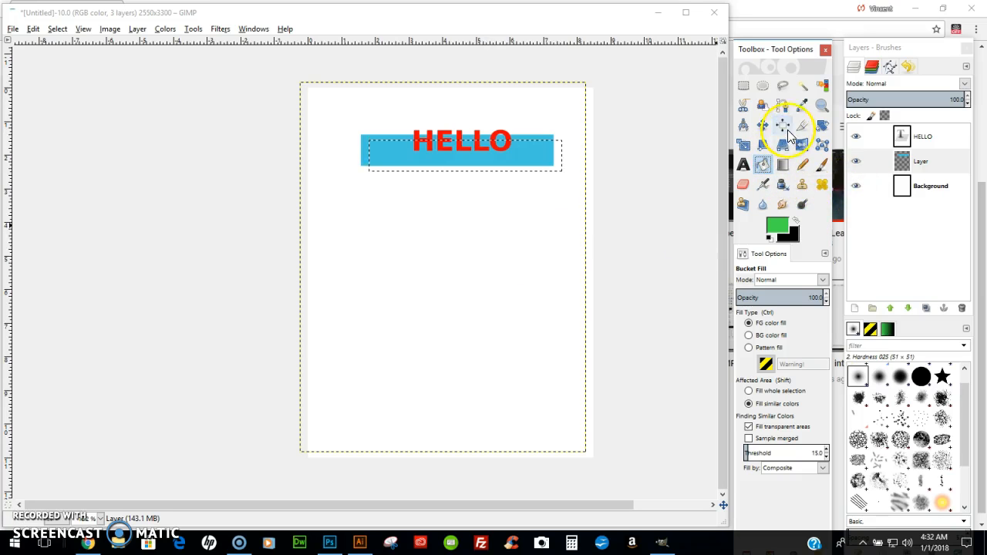
- Draw a freehand shirt-shaped selection in the middle of the page, below the blue rectangle, and fill it with green
left_click(783, 88)
mouse_move(437, 261)
left_mouse_down()
mouse_move(363, 321)
mouse_move(478, 323)
left_mouse_up()
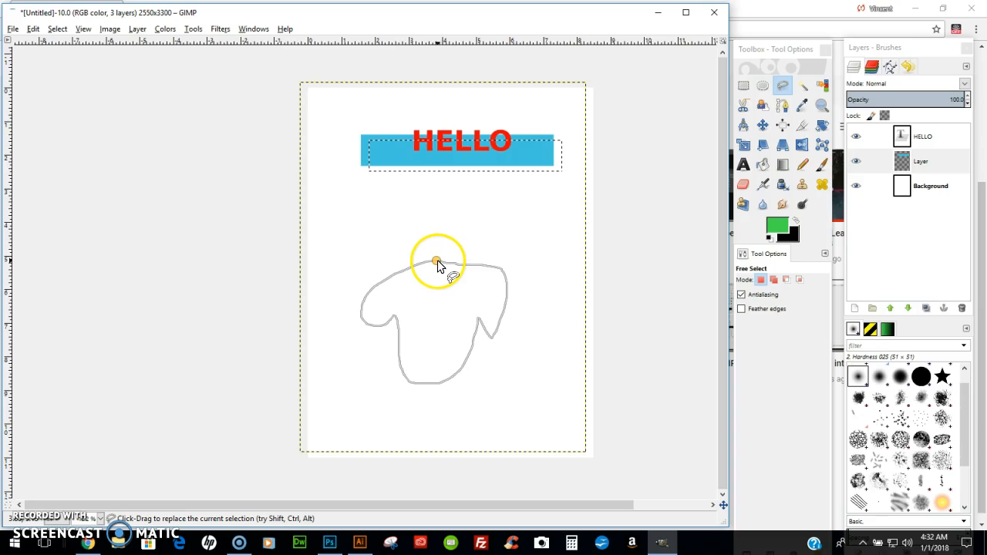
key("Return")
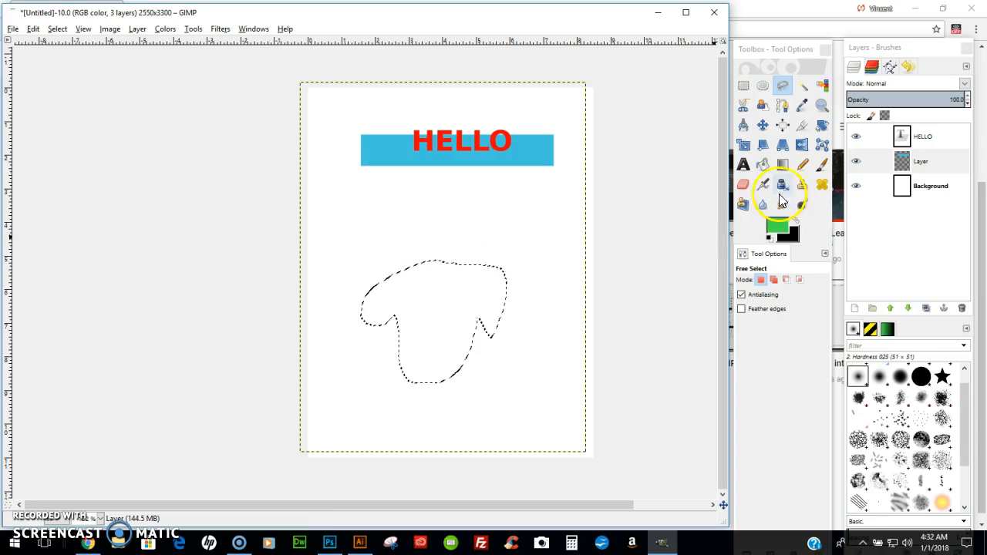
left_click(763, 165)
left_click(434, 310)
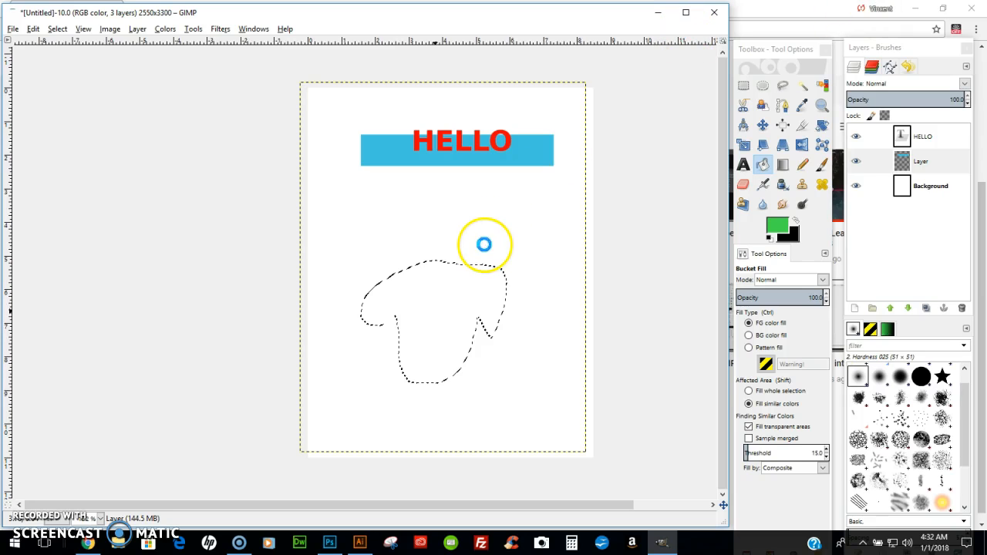
left_click(484, 245)
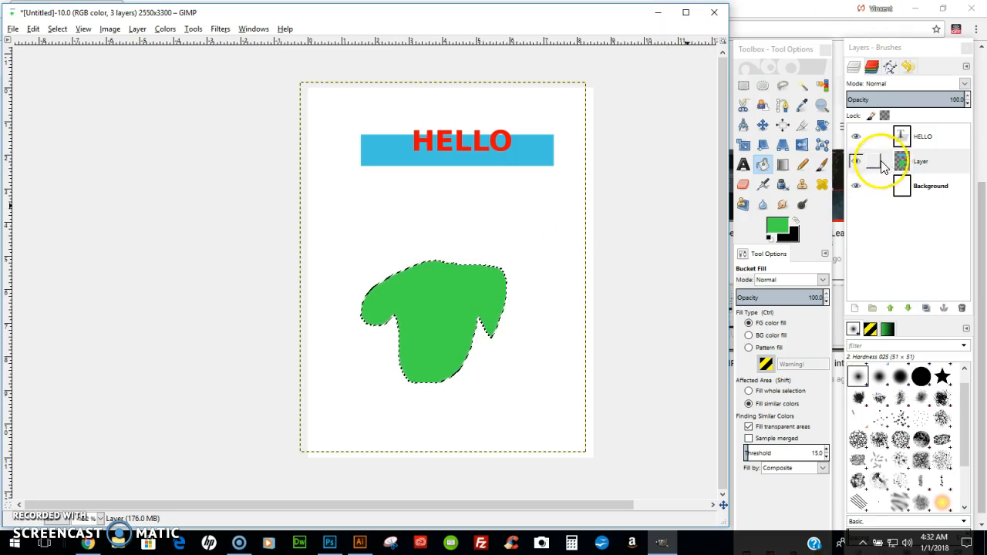
- Toggle the visibility of the layer holding the blue rectangle and green shape off and on to examine what it contains
left_click(856, 162)
left_click(856, 165)
left_click(855, 163)
left_click(855, 162)
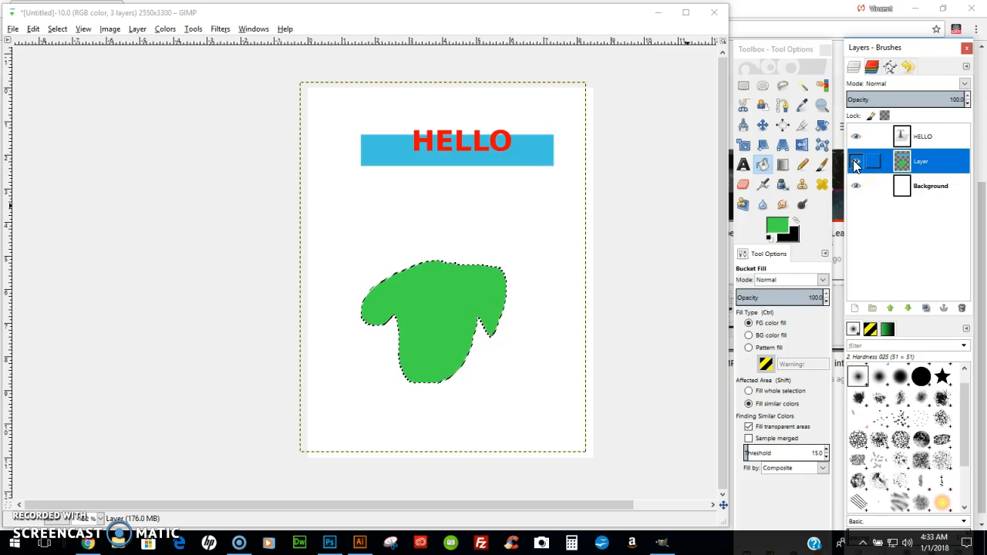
left_click(856, 163)
left_click(855, 162)
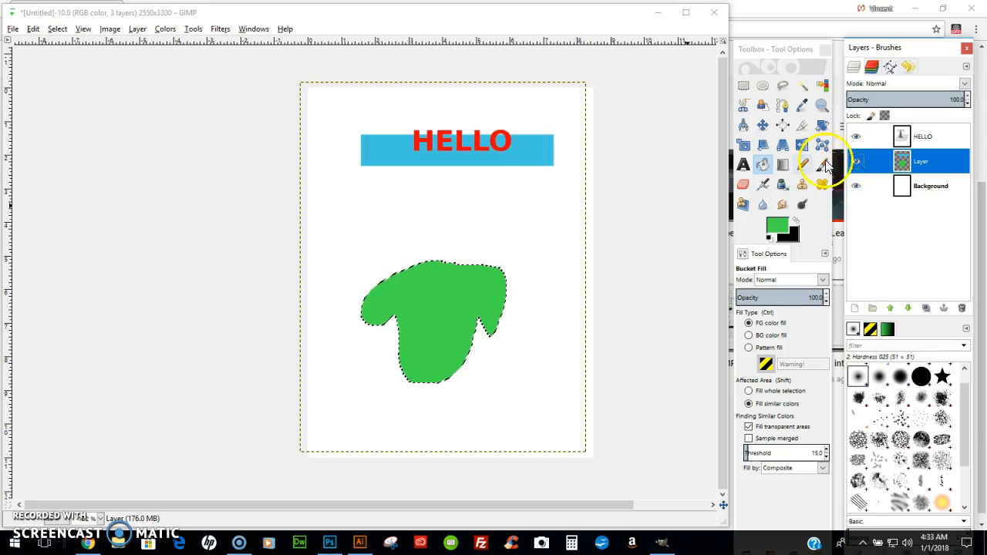
- Create a new 2550 x 3300 px transparent layer below HELLO and set the foreground color to pink (de417c)
left_click(854, 307)
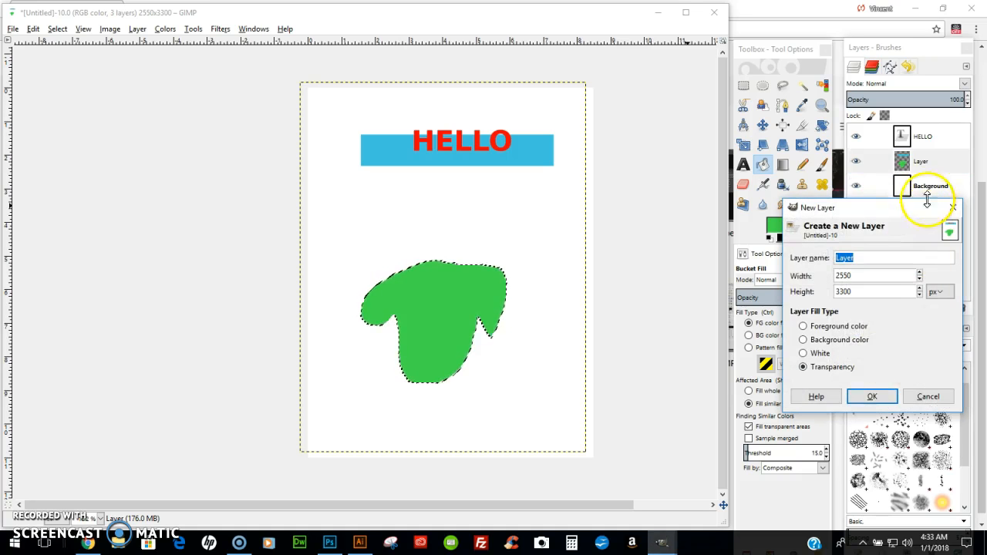
left_click(873, 397)
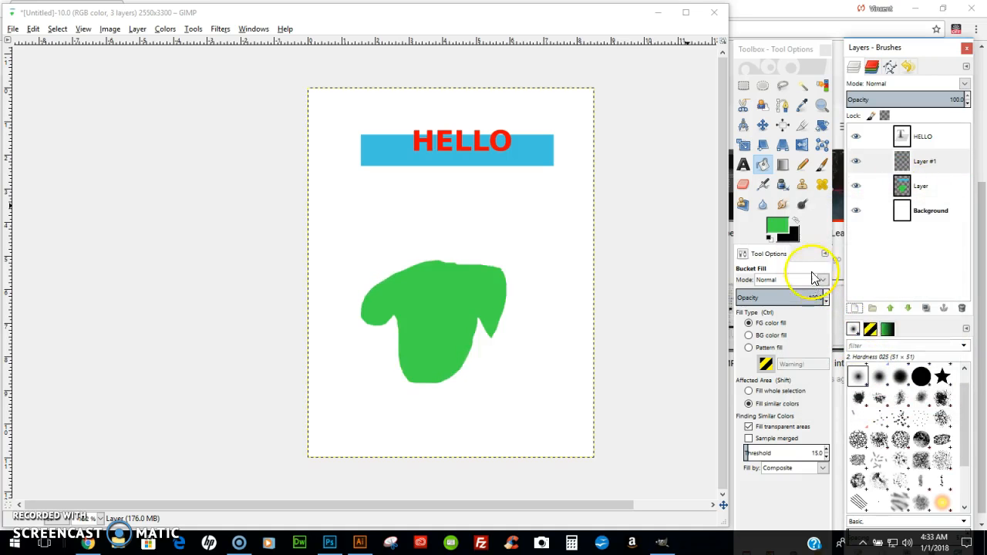
left_click(778, 225)
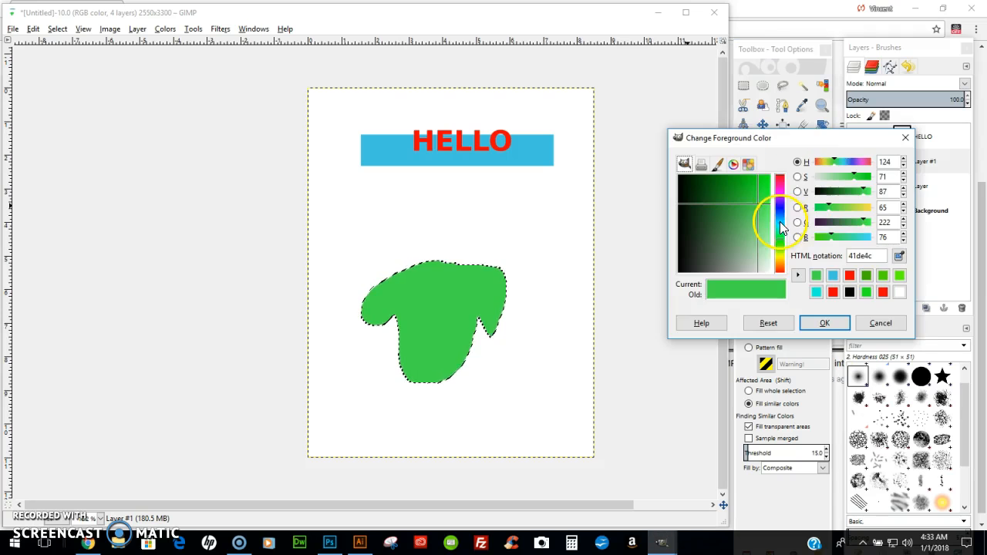
left_click(779, 185)
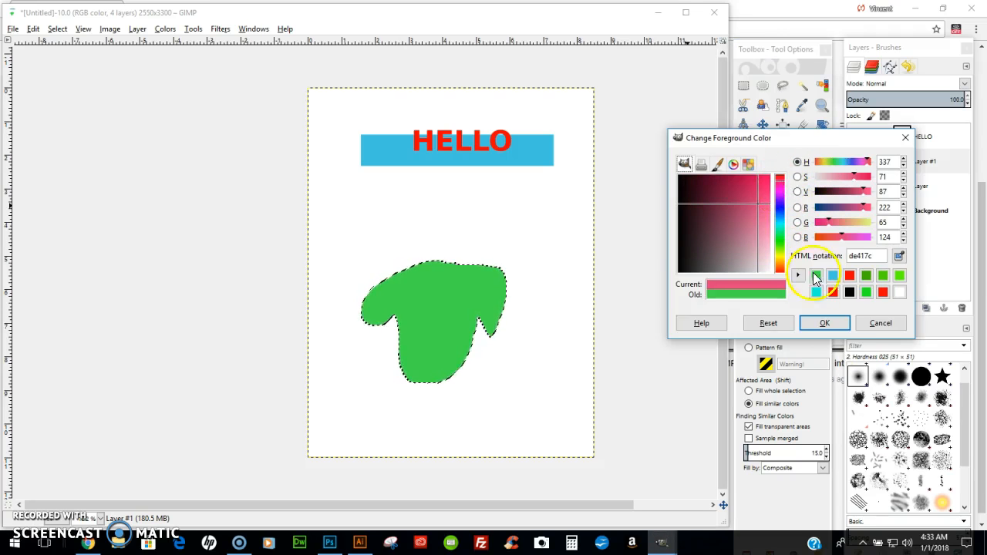
left_click(825, 323)
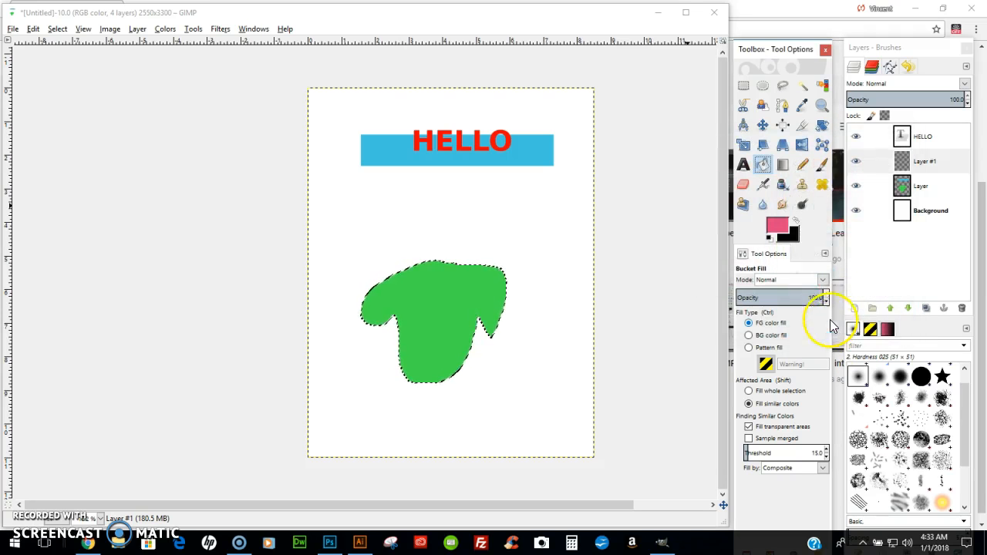
- Fill a freehand selection overlapping the upper part of the green shape with pink on the new layer, and switch to the Move tool
left_click(784, 86)
mouse_move(499, 190)
left_mouse_down()
mouse_move(464, 178)
mouse_move(393, 193)
left_mouse_up()
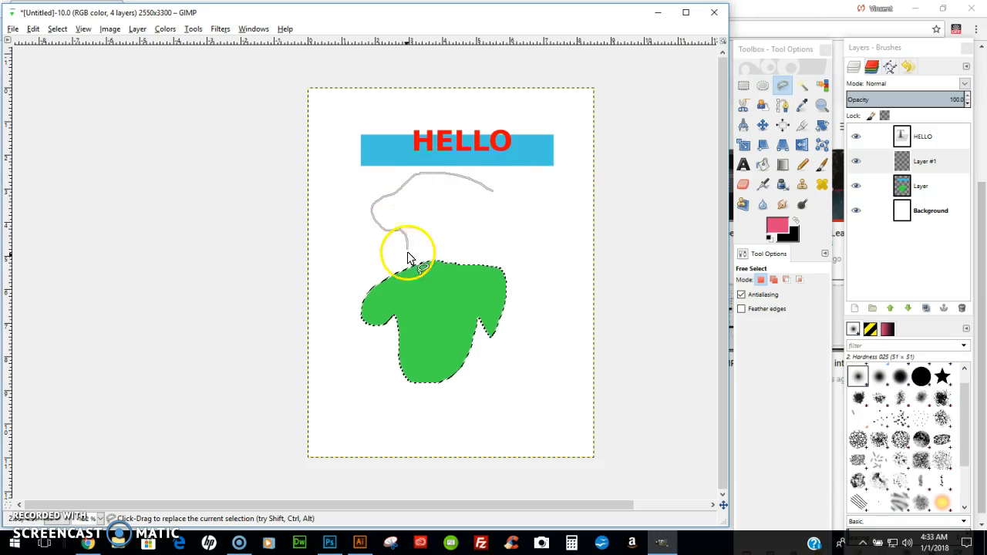
left_click_drag(492, 191, 491, 191)
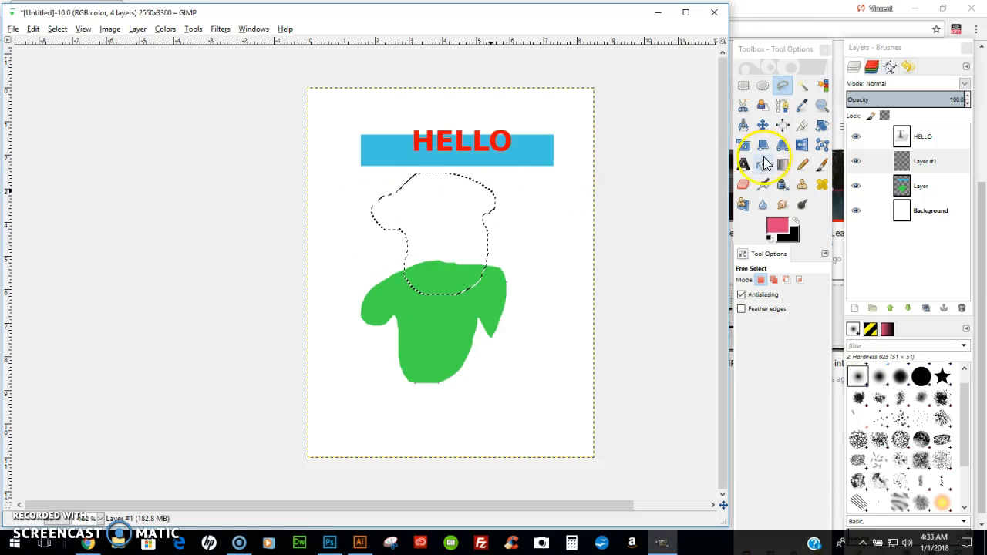
left_click(764, 164)
left_click(452, 216)
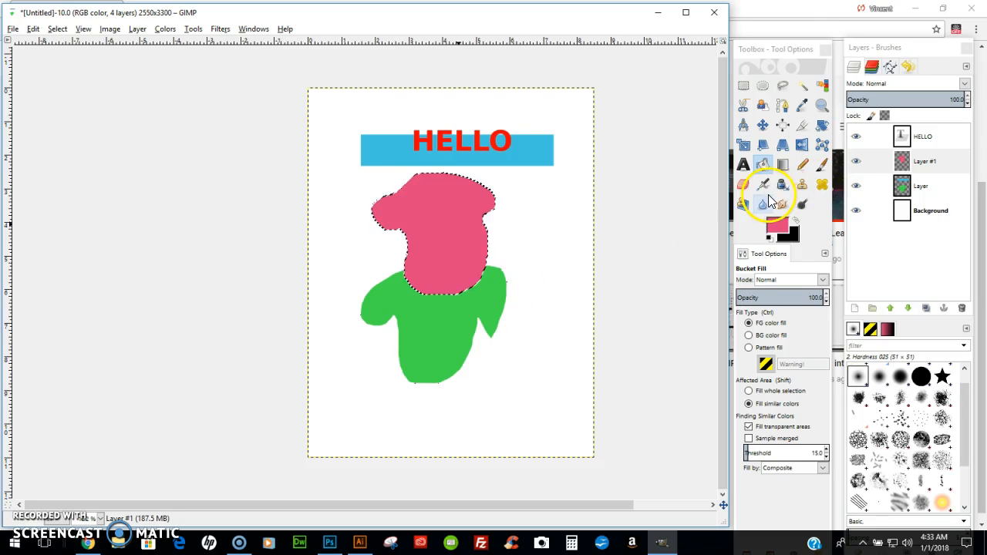
left_click(763, 124)
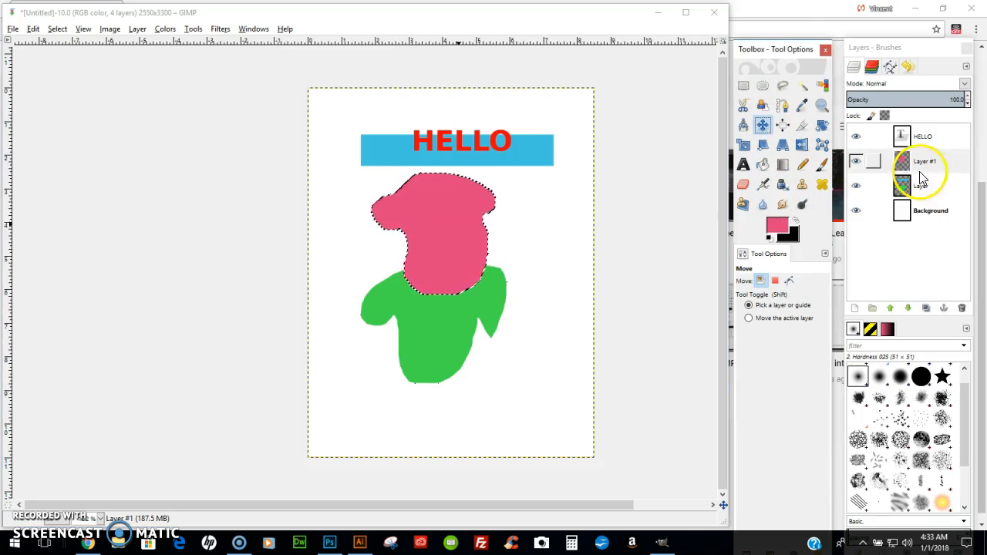
left_click(455, 202)
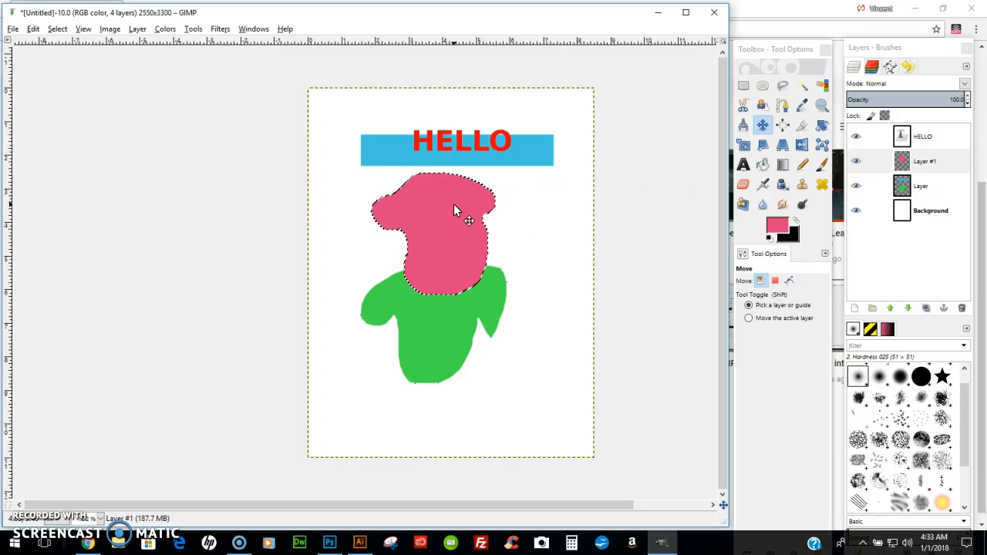
key("ctrl+c")
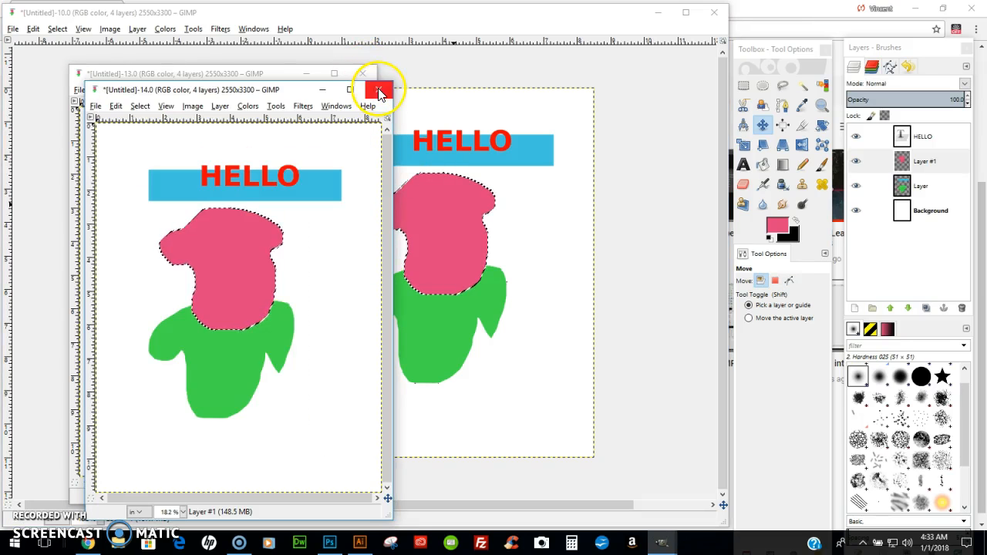
left_click(378, 90)
left_click(243, 374)
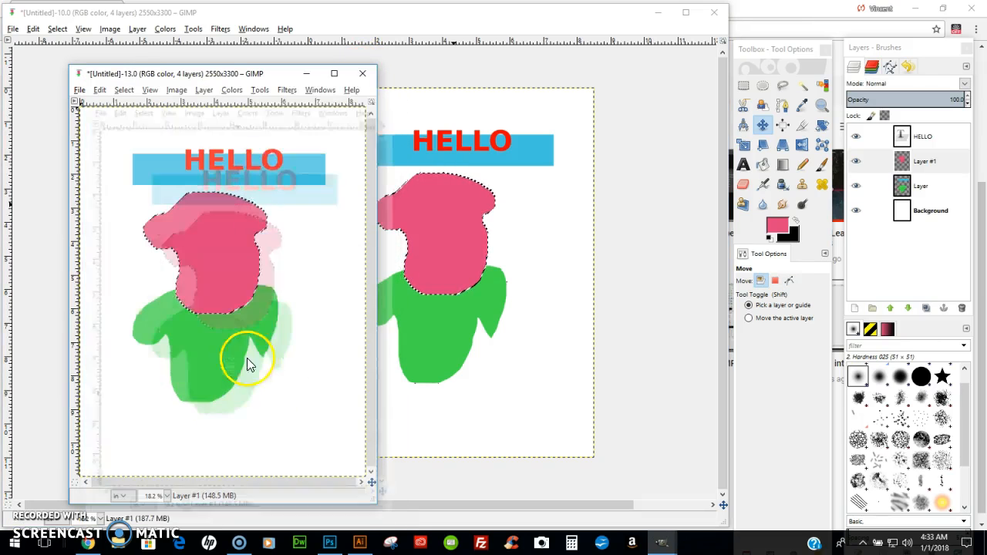
left_click(362, 73)
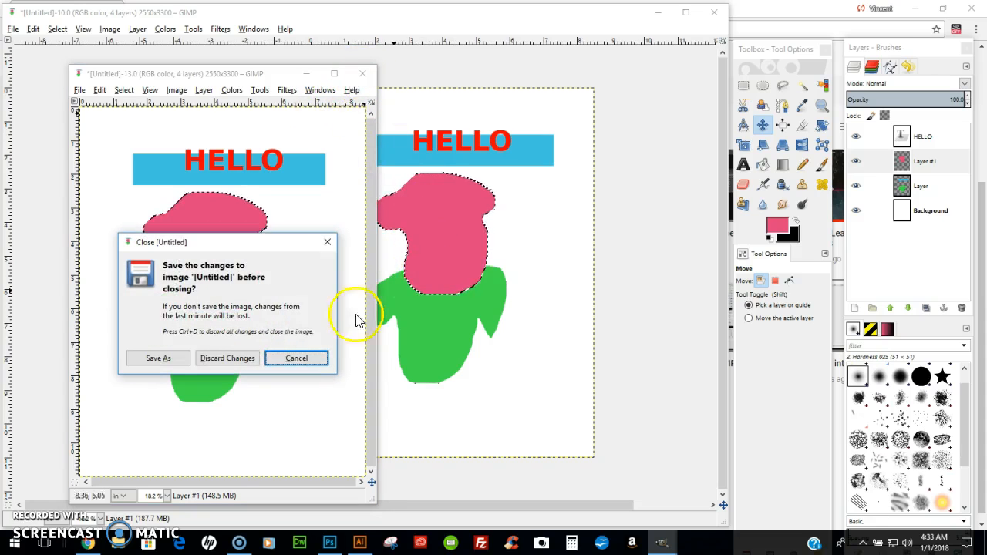
left_click(243, 357)
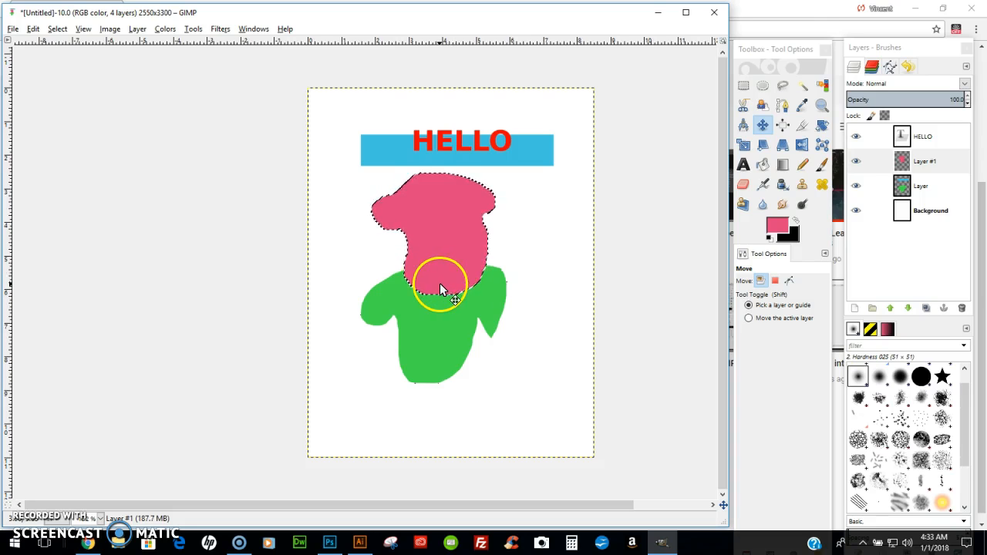
- Clear the selection and move the pink shape's layer down and to the right, over the right side of the green shape
left_click(780, 308)
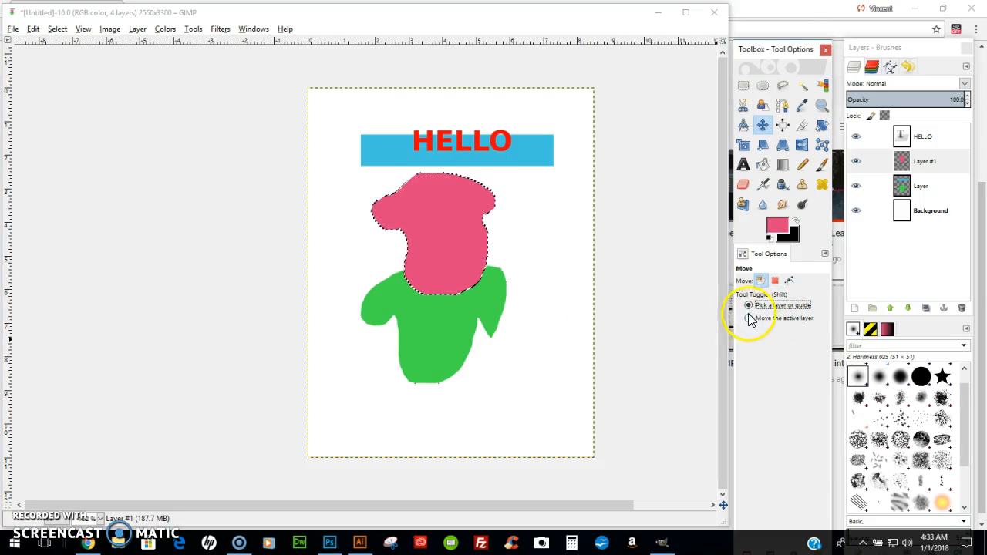
left_click_drag(452, 240, 517, 327)
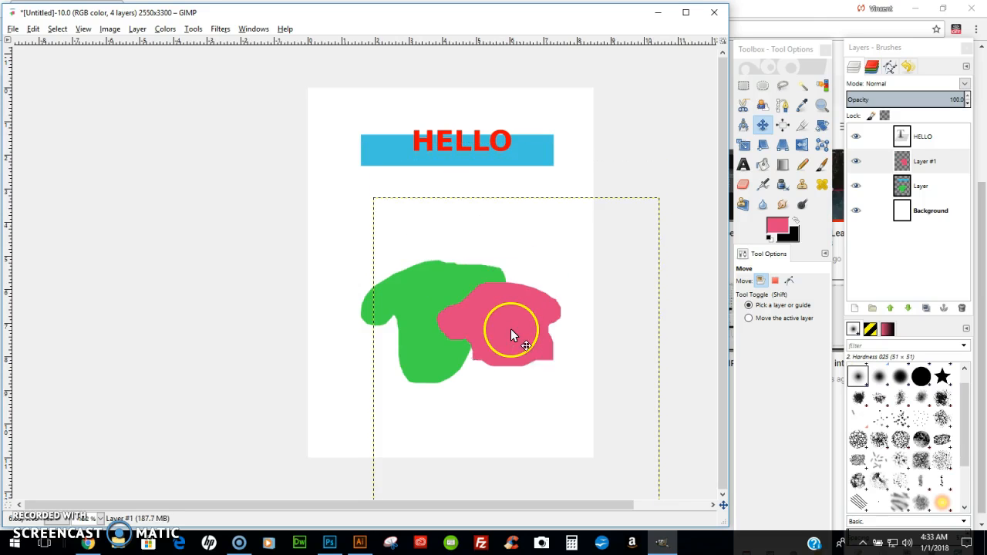
key("ctrl+shift+a")
left_click_drag(505, 324, 529, 288)
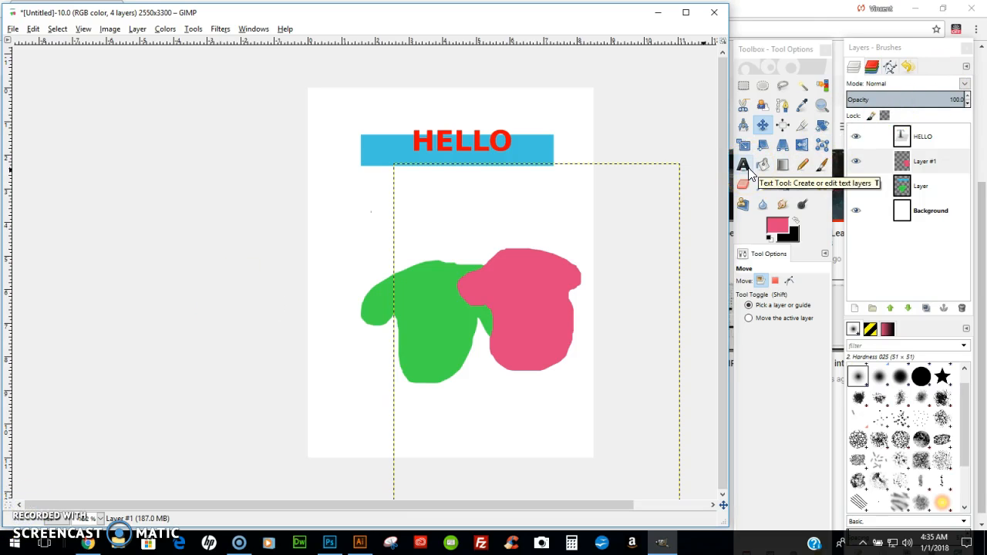
- Add the text TESTING in Sans over the green and pink shapes and set its size to 350 px
left_click(747, 171)
left_click(424, 297)
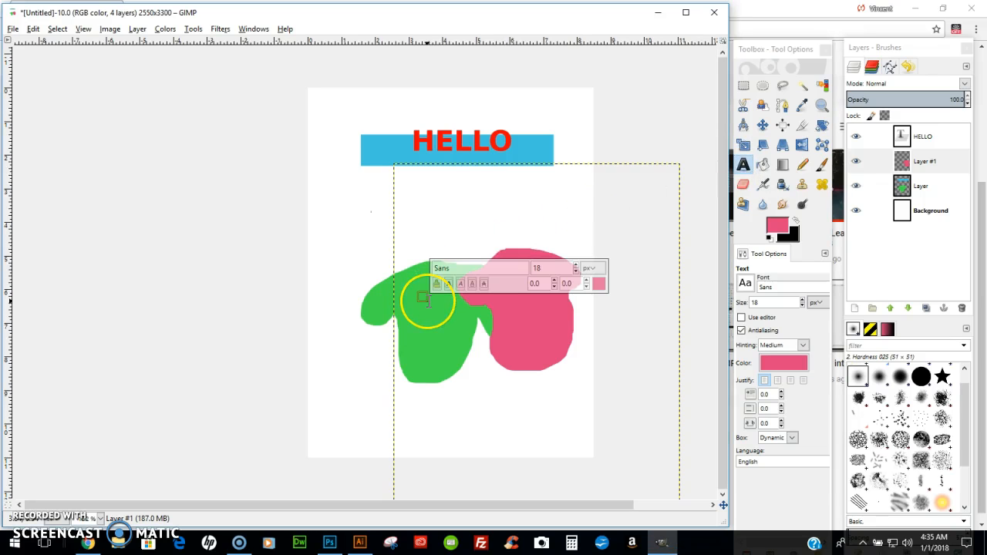
type("TESTING")
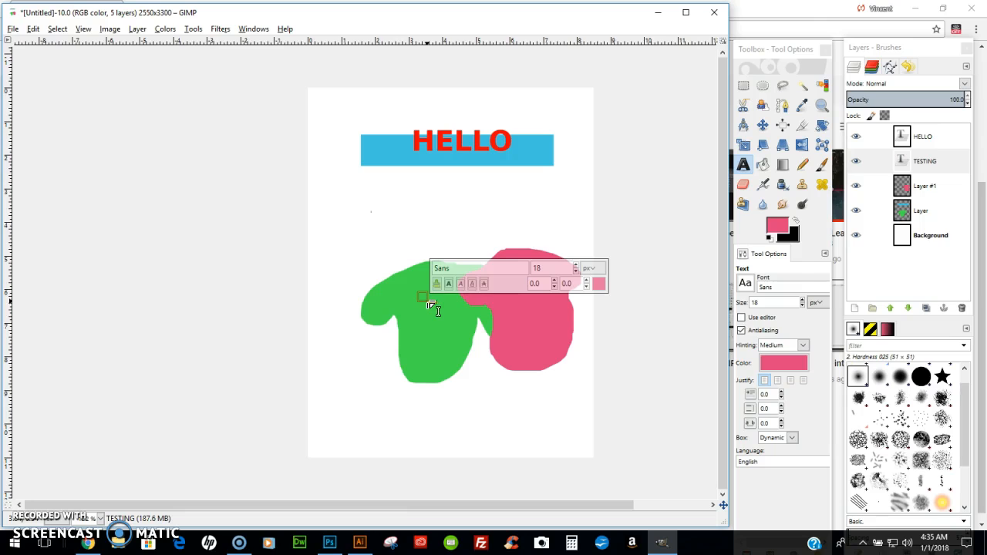
left_click_drag(562, 271, 512, 271)
key("Return")
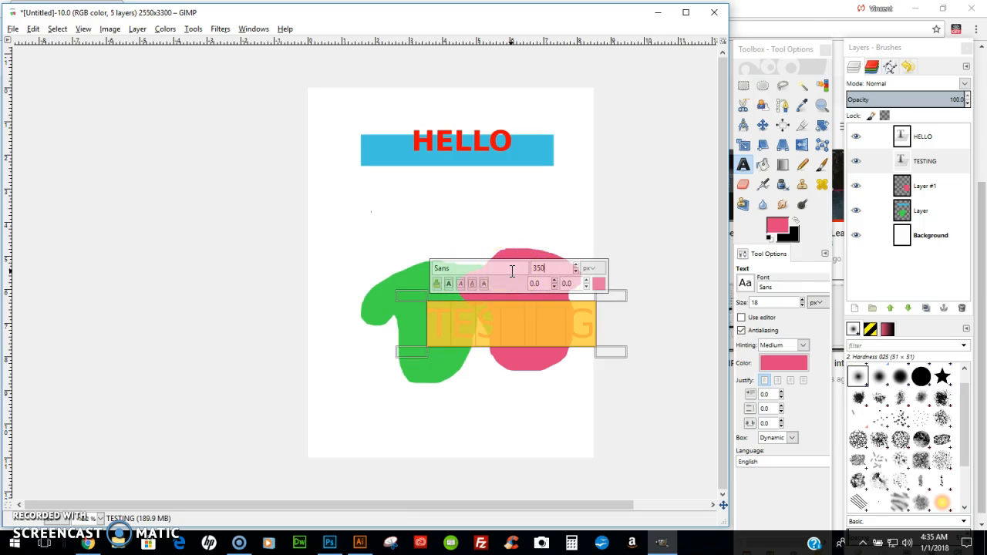
left_click(486, 323)
double_click(551, 333)
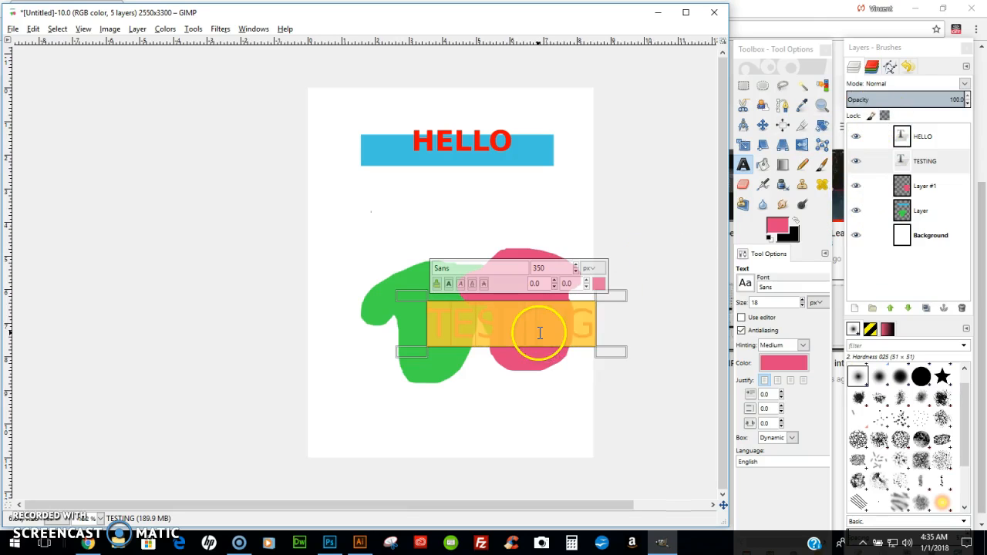
- Try to recolor the TESTING text by changing the foreground color to white
left_click(776, 222)
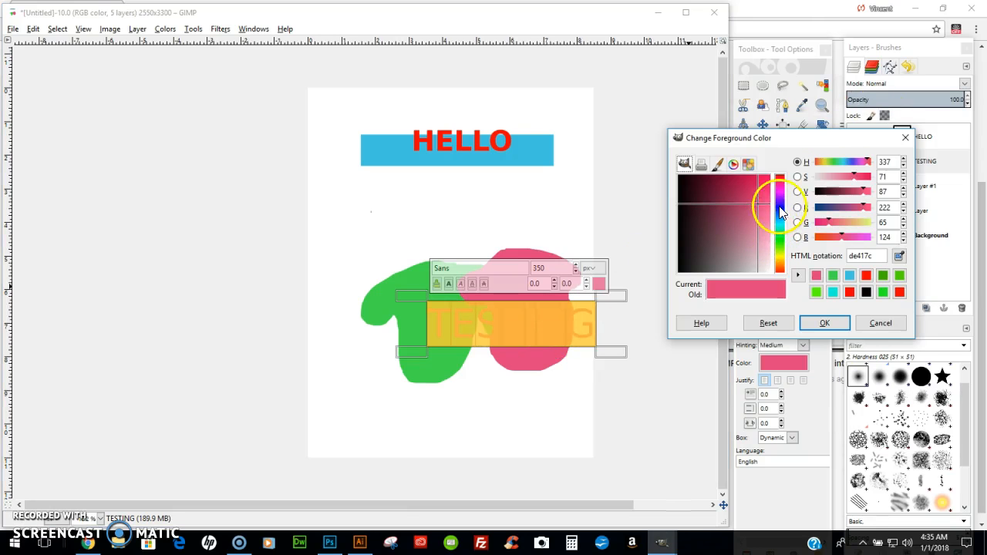
left_click(725, 260)
left_click_drag(741, 269, 773, 279)
left_click(822, 325)
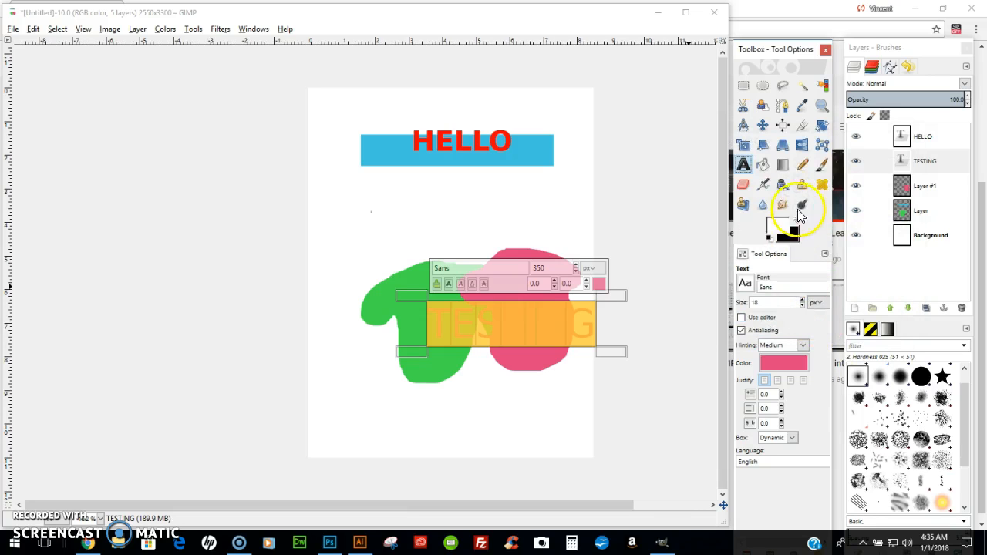
- Reposition the layers: TESTING below the green shape, HELLO between the blue rectangle and the shapes, and the blue-and-green layer slightly right
left_click(764, 127)
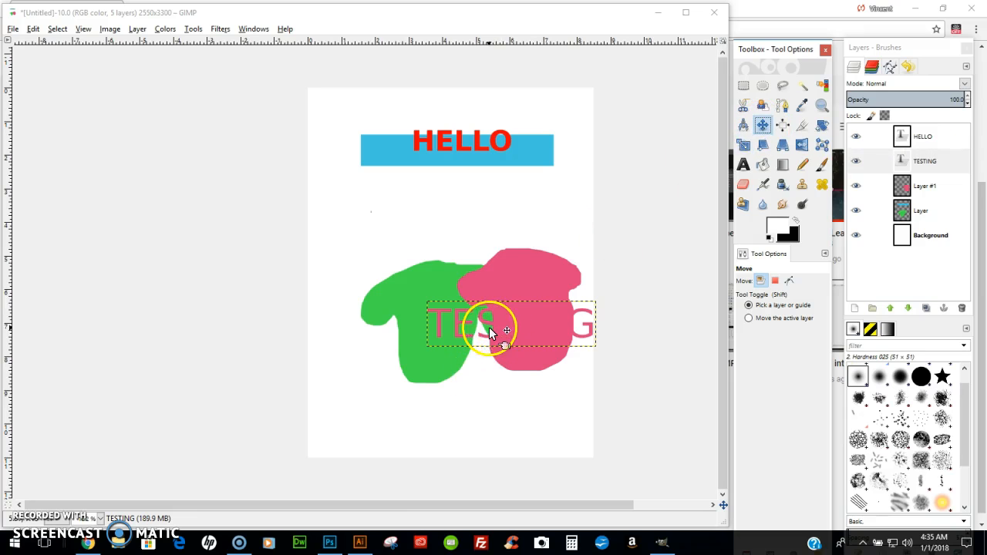
left_click_drag(495, 323, 399, 395)
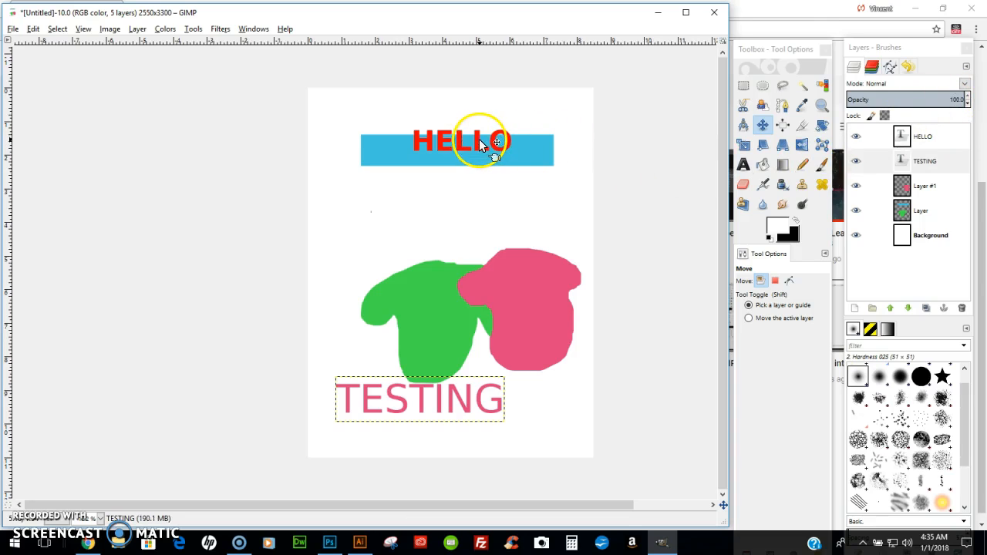
left_click_drag(479, 143, 468, 223)
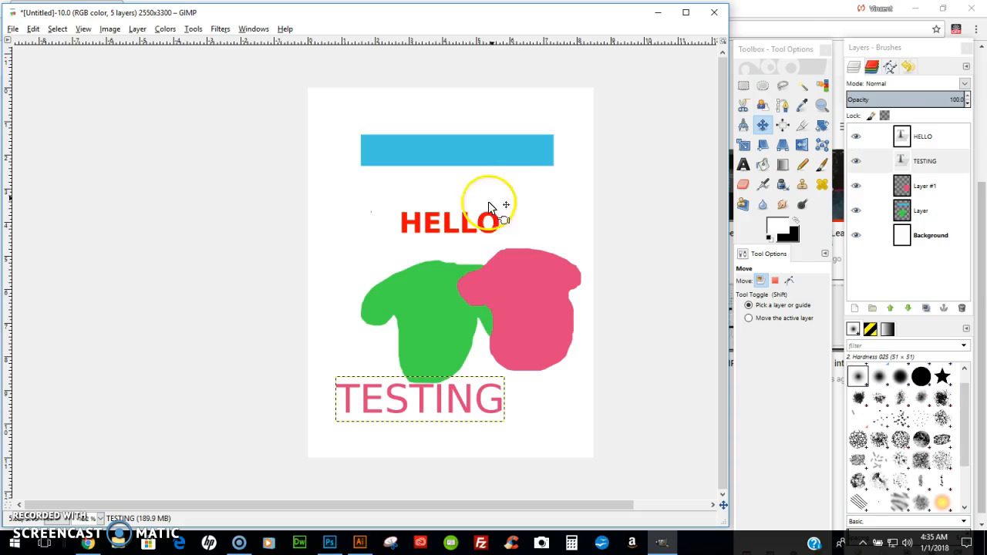
mouse_move(510, 146)
left_mouse_down()
mouse_move(520, 172)
mouse_move(520, 143)
left_mouse_up()
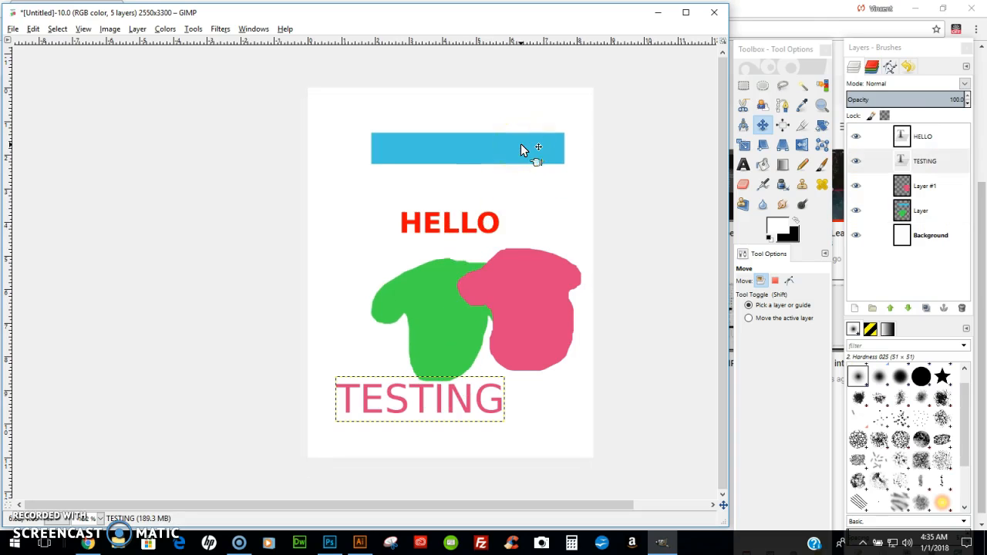